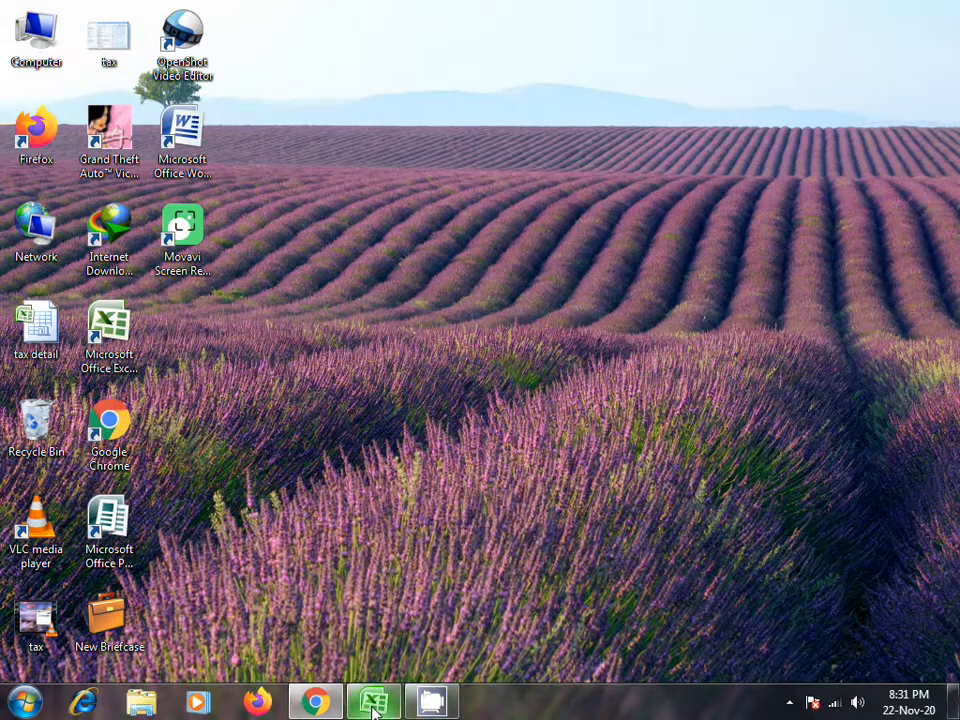
- Review the 2017 sheet of the tax detail workbook in Excel, and select the 2017 116(2) Wealth Statement draft in Chrome
left_click(373, 705)
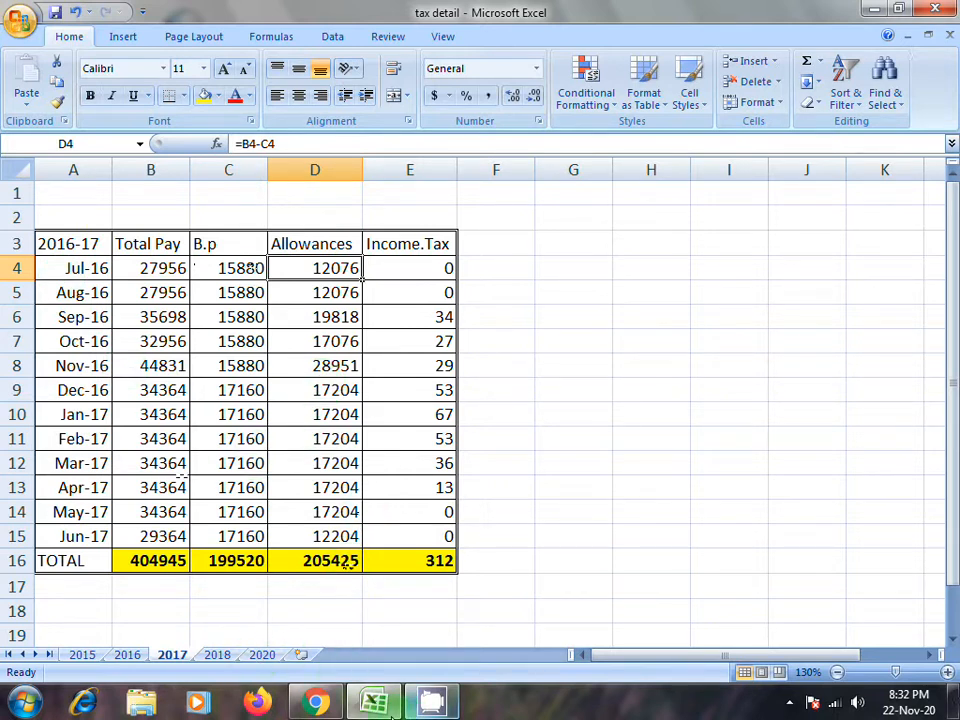
left_click(872, 14)
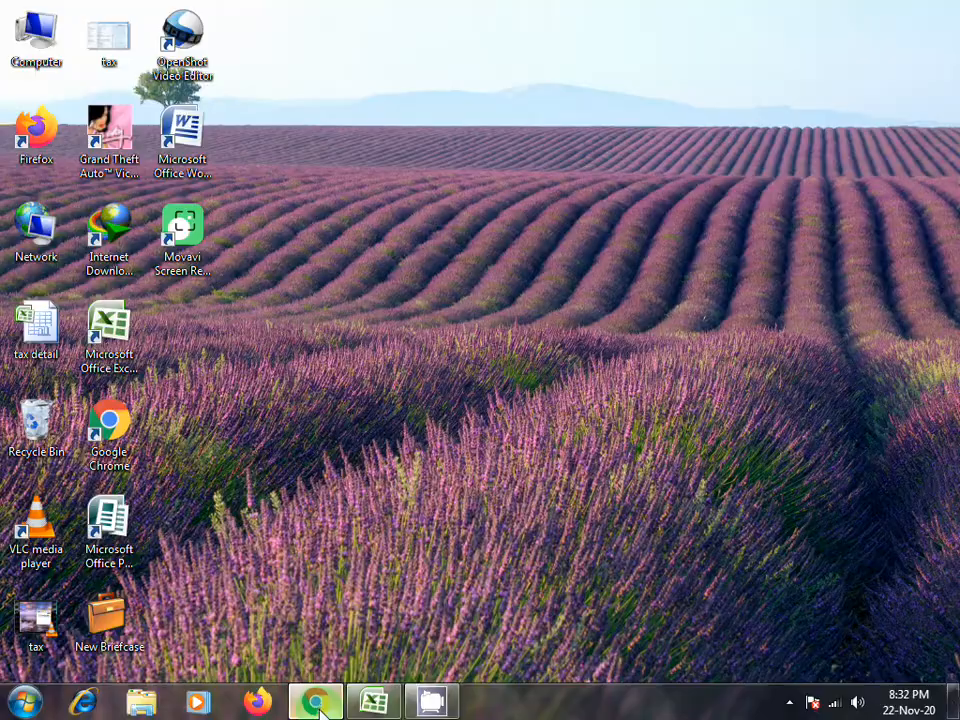
left_click(321, 704)
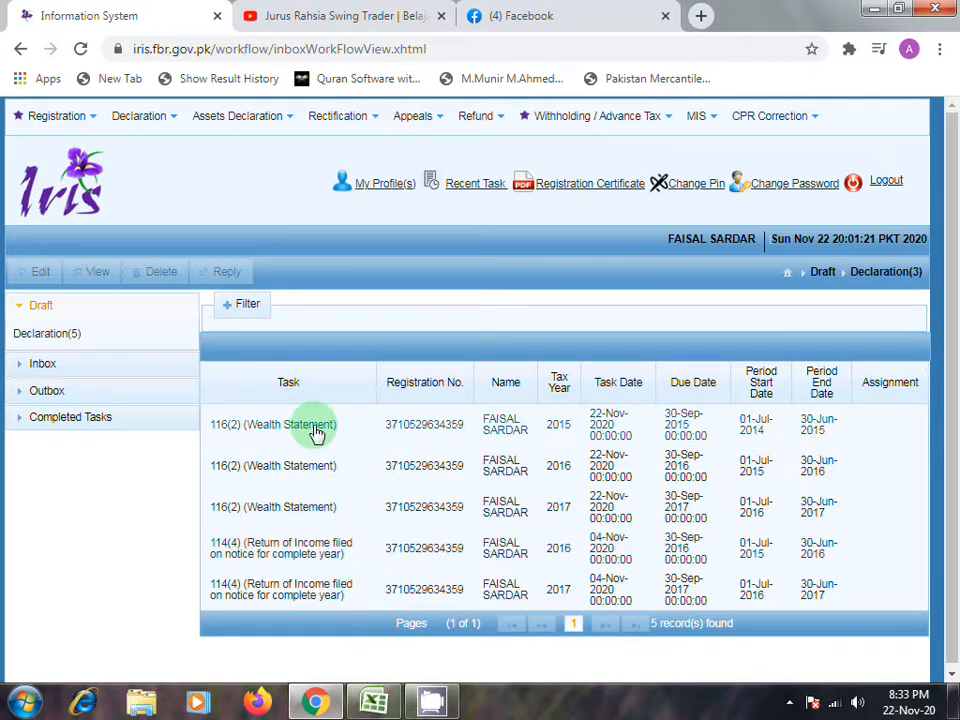
double_click(288, 513)
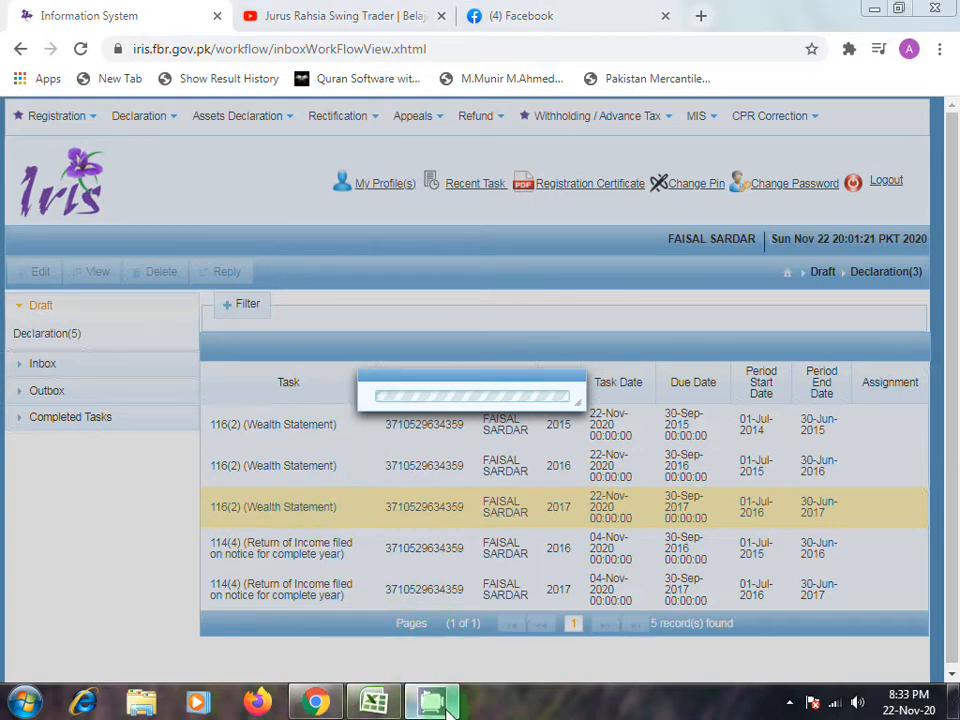
left_click(868, 12)
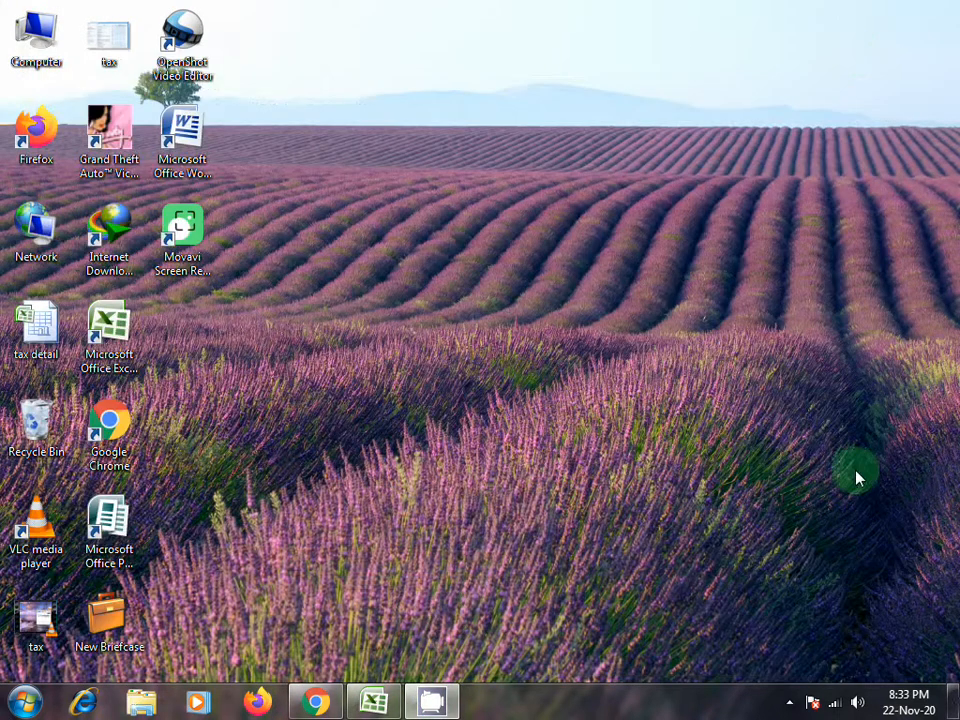
left_click(789, 703)
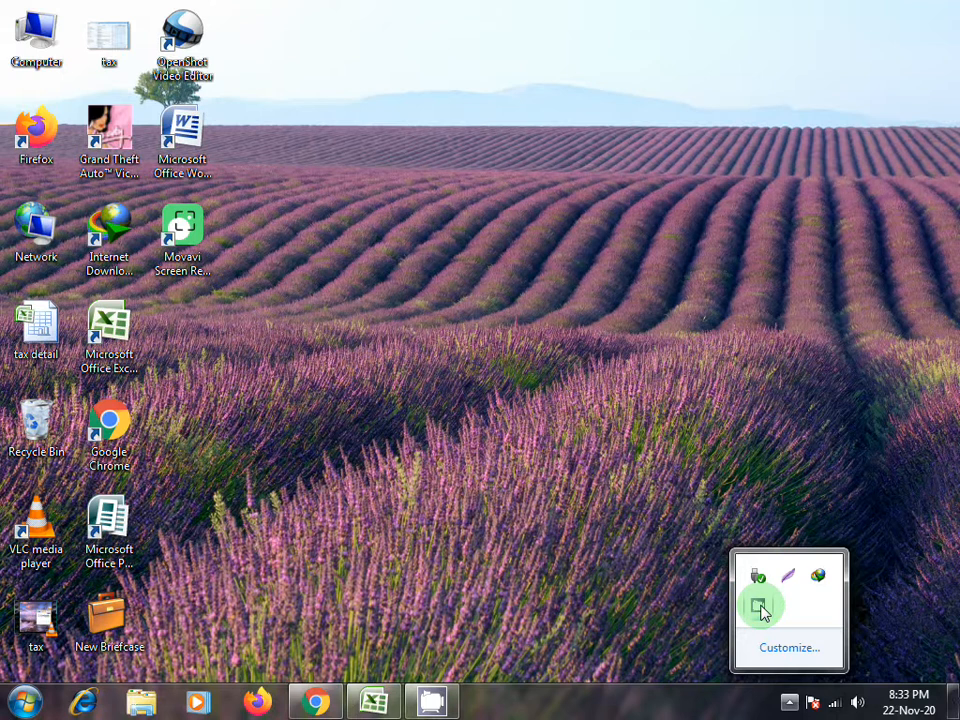
left_click(316, 703)
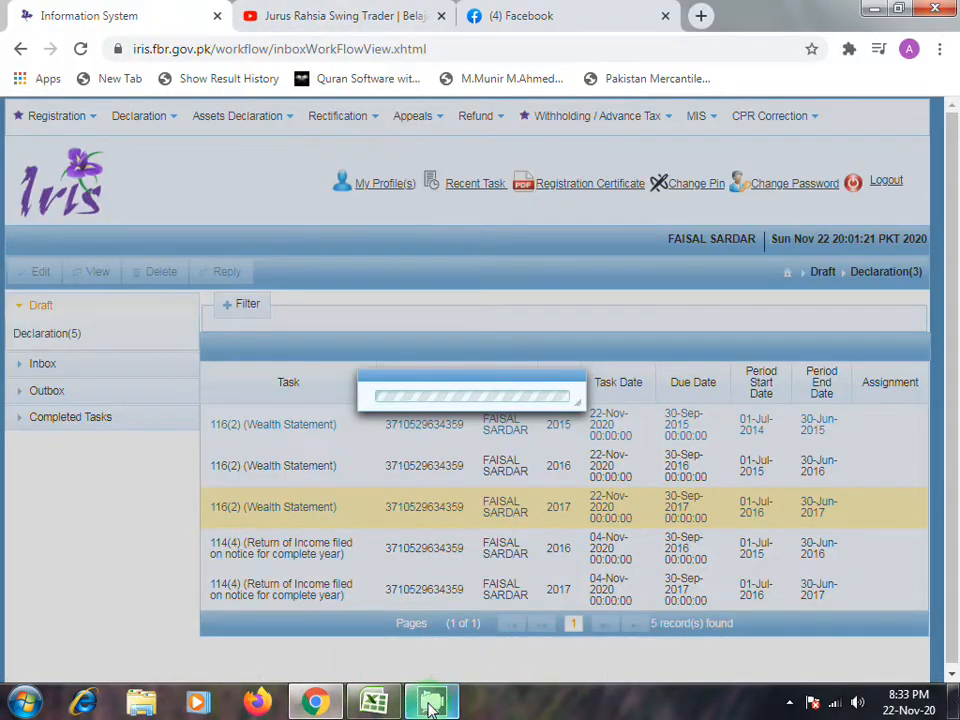
left_click(872, 8)
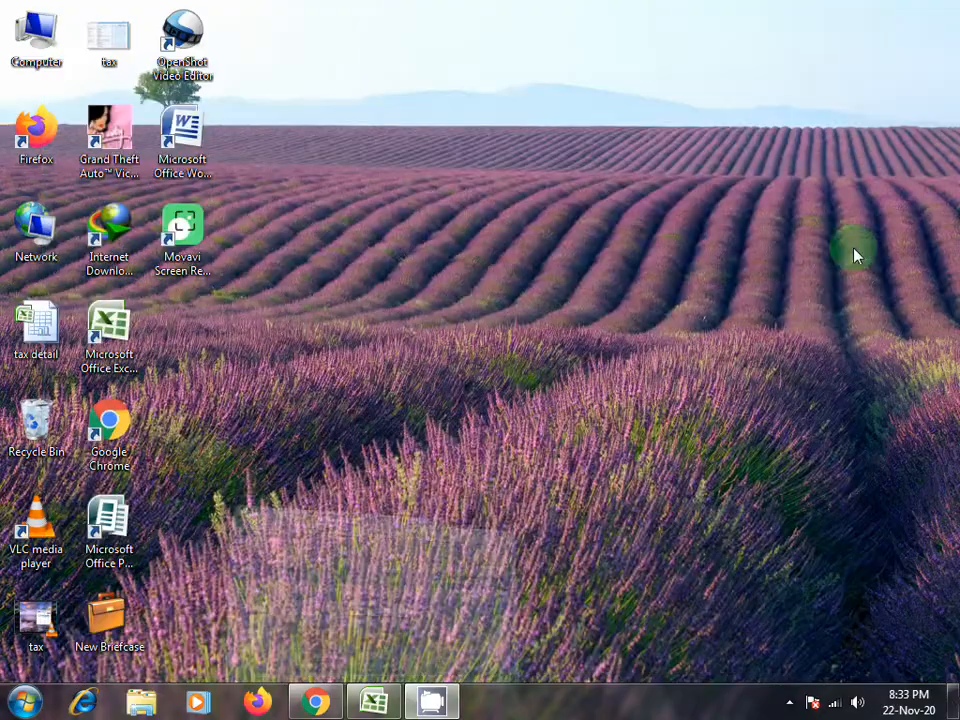
left_click(789, 704)
left_click(757, 605)
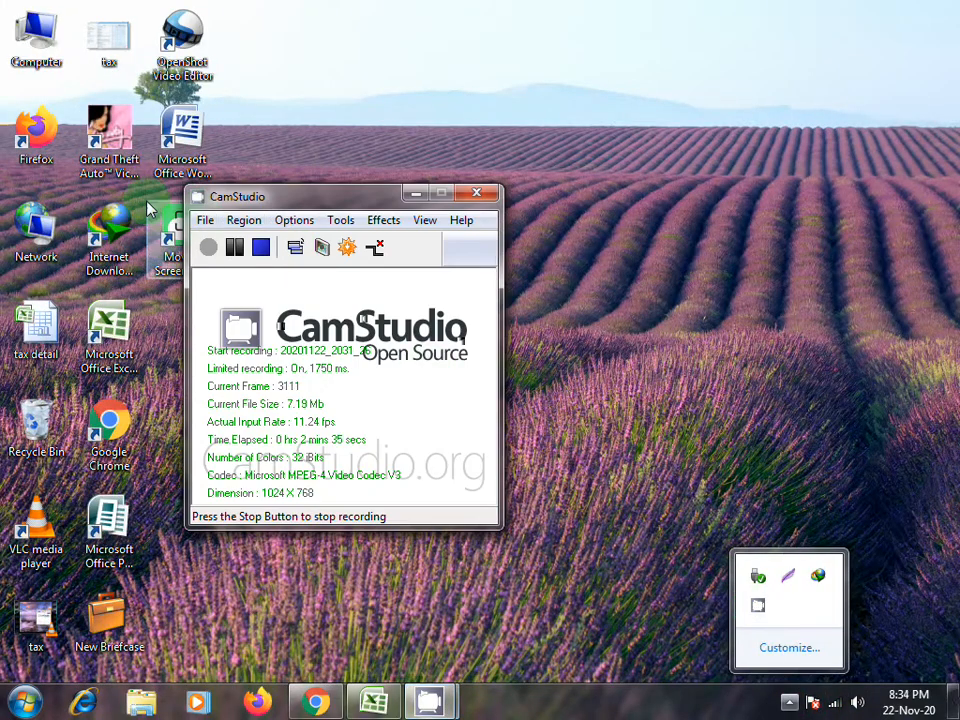
left_click(235, 248)
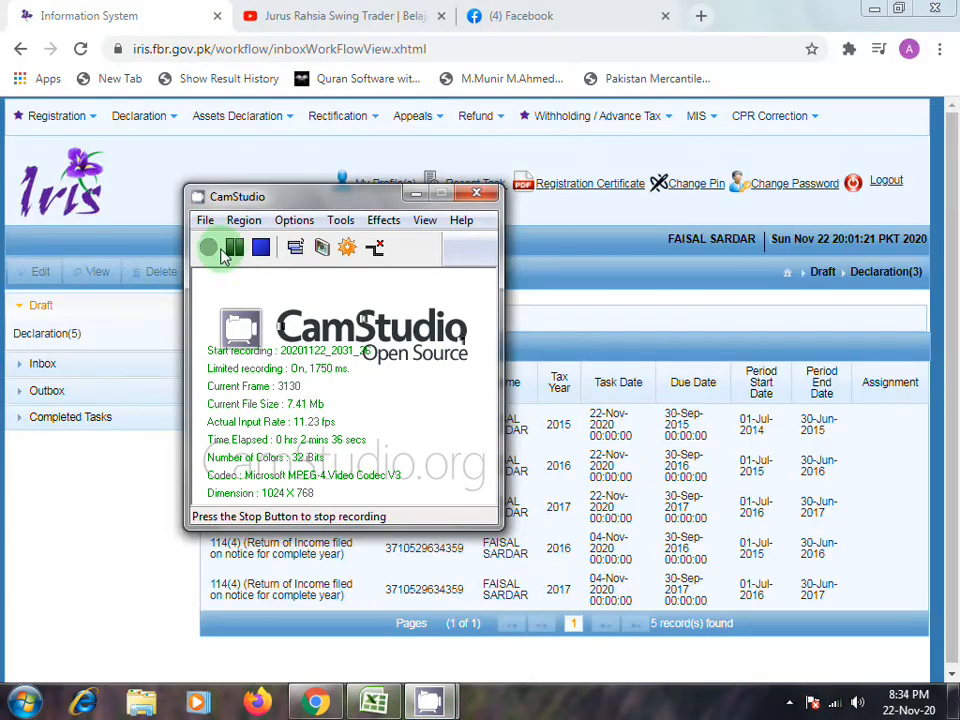
left_click(416, 193)
- Open the 116(2) Wealth Statement draft for tax year 2017 for editing
left_click(485, 512)
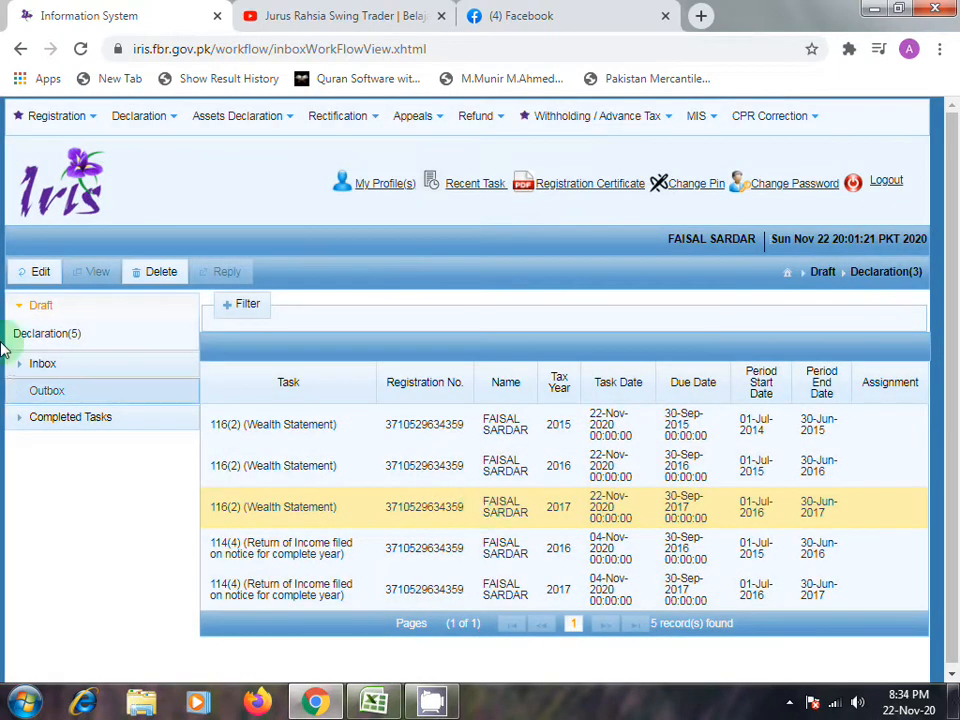
left_click(26, 273)
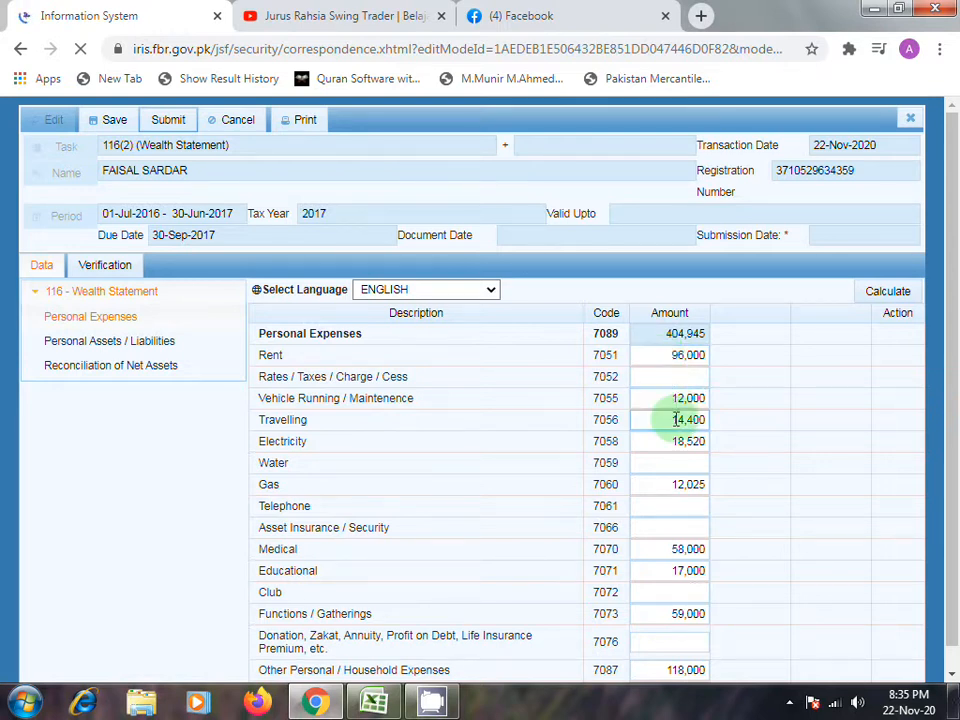
- Examine the Personal Expenses amounts from rent and travelling through other household expenses and family contributions, including the blank rows
left_click(680, 398)
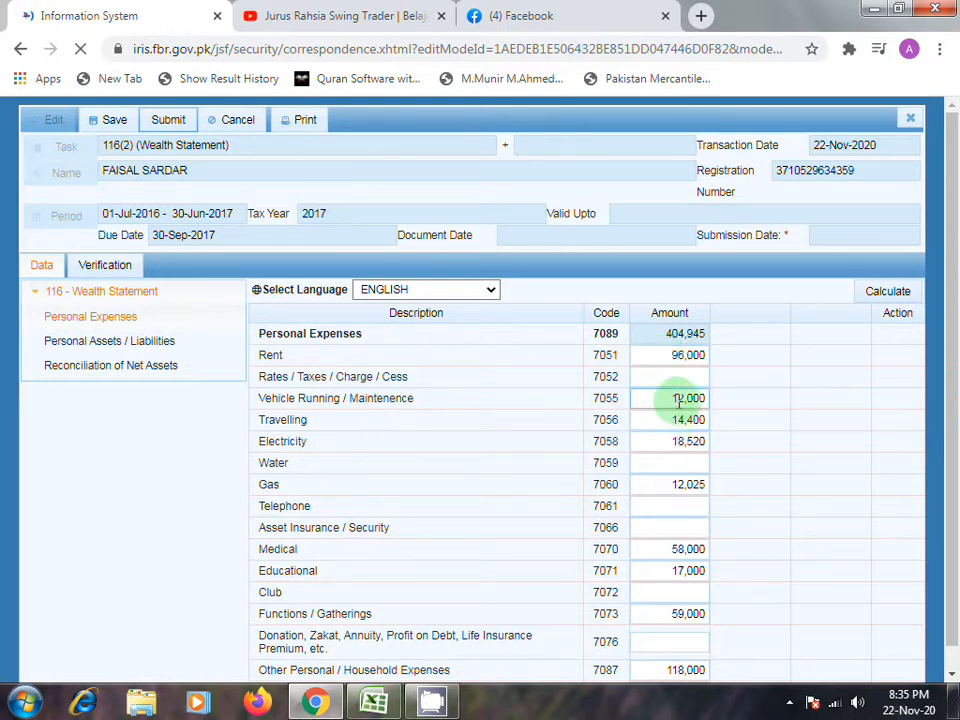
left_click(681, 424)
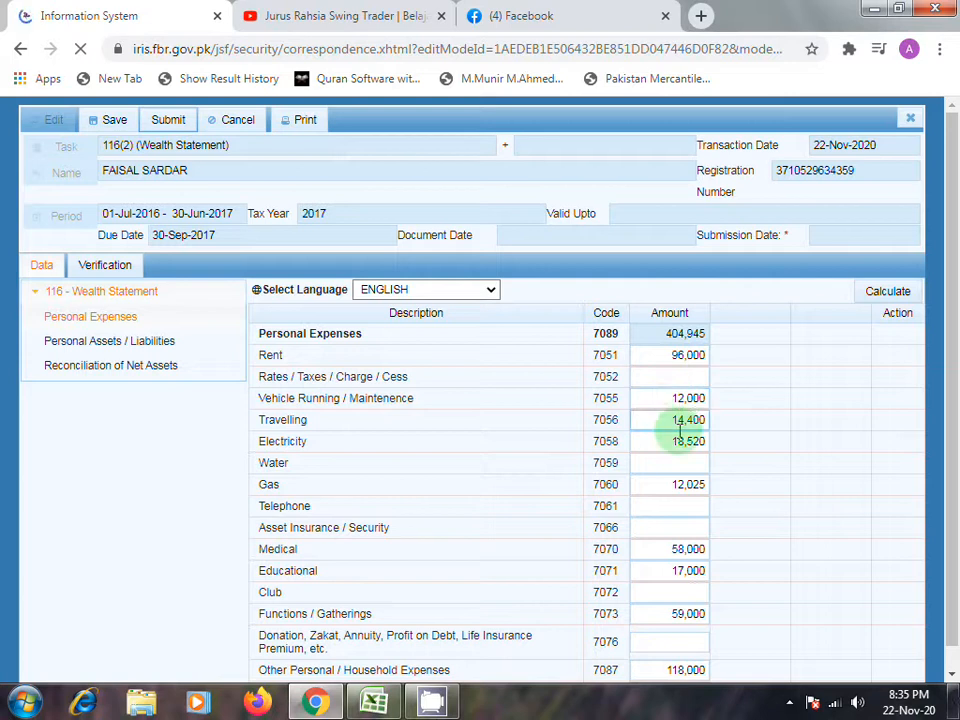
left_click(693, 462)
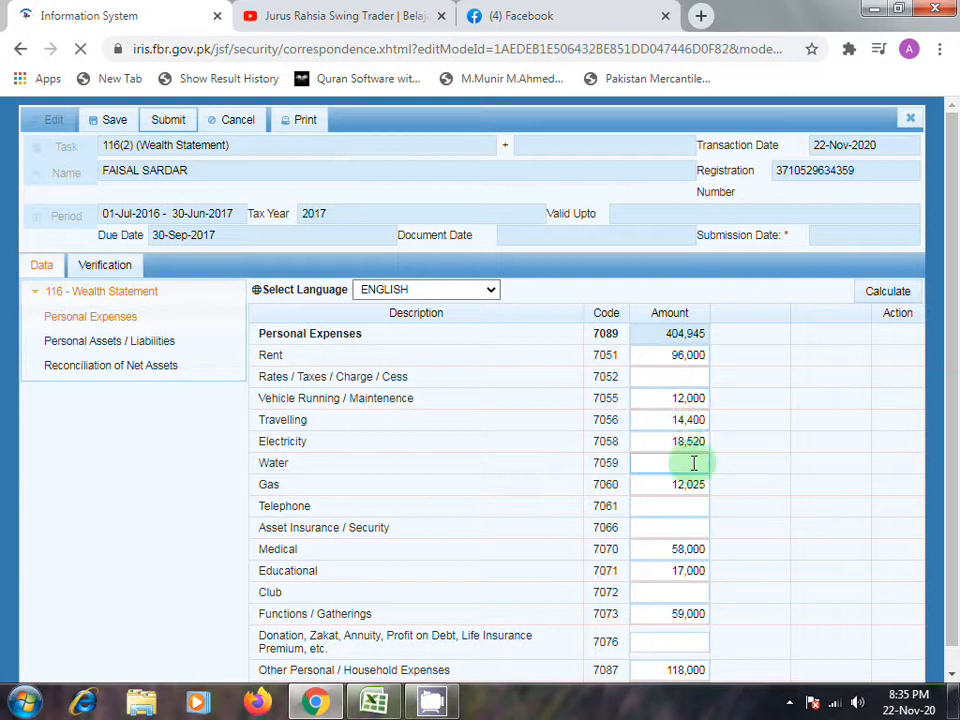
scroll(694, 462, "down", 1)
left_click(695, 483)
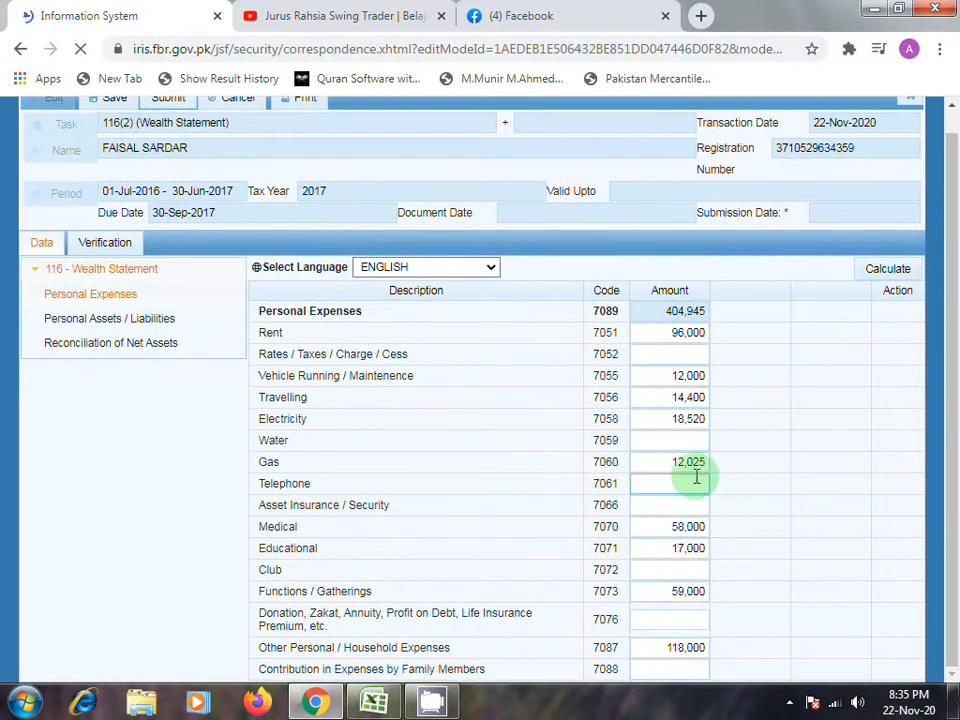
left_click(695, 469)
left_click(675, 533)
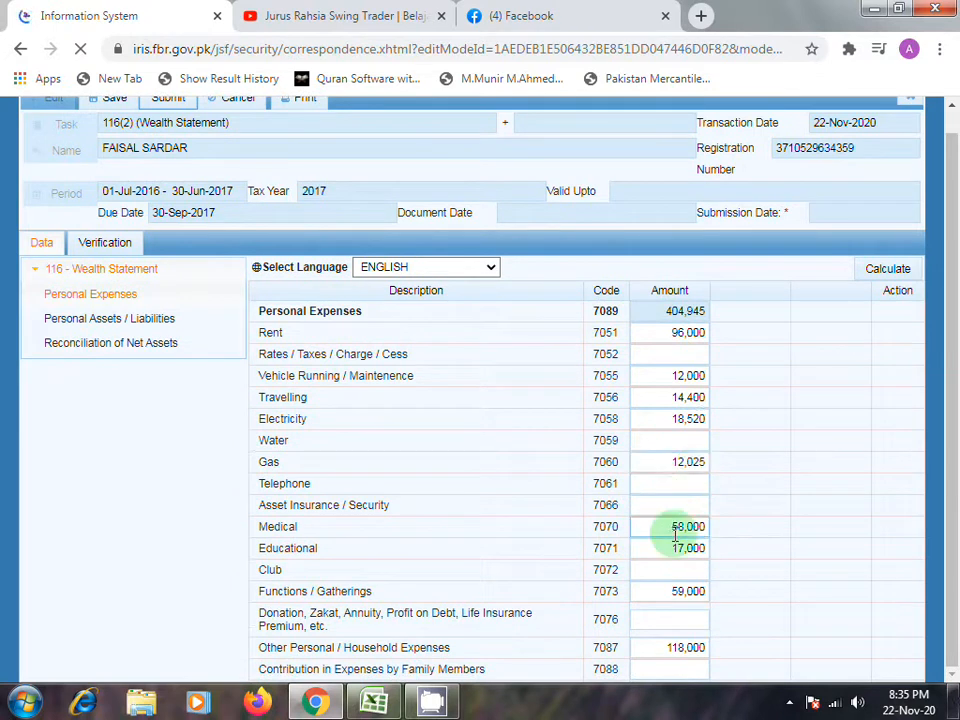
left_click(680, 593)
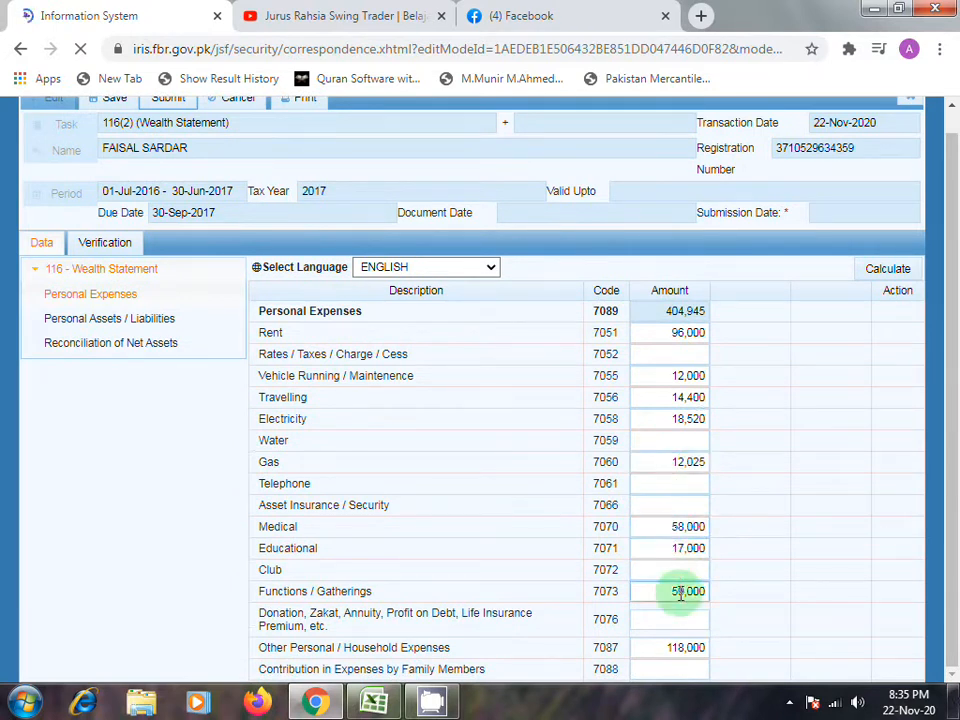
left_click(687, 645)
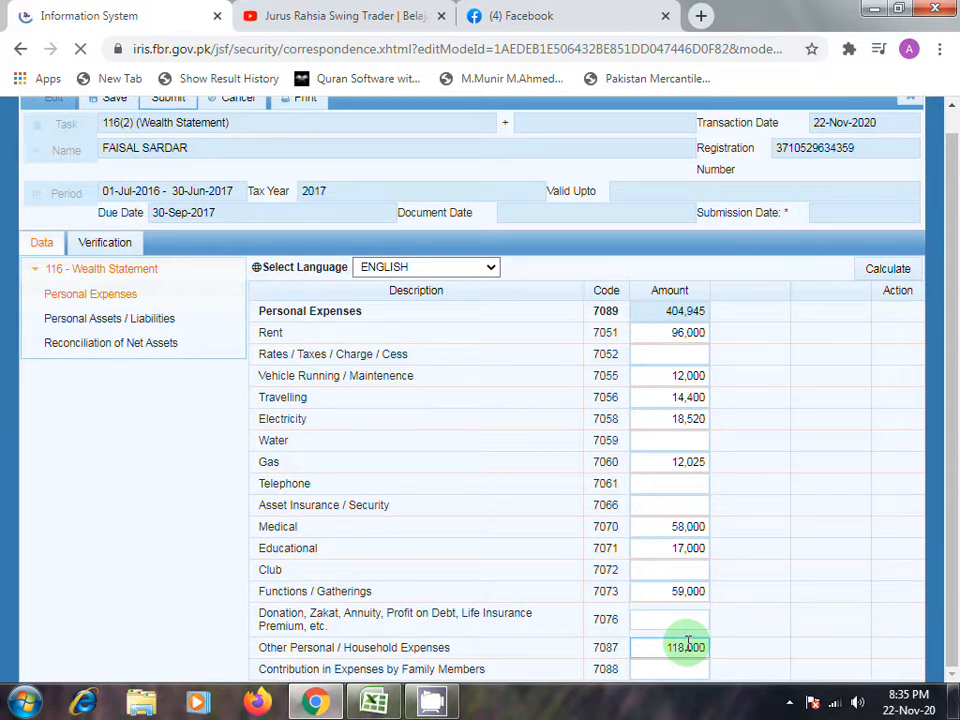
left_click(686, 666)
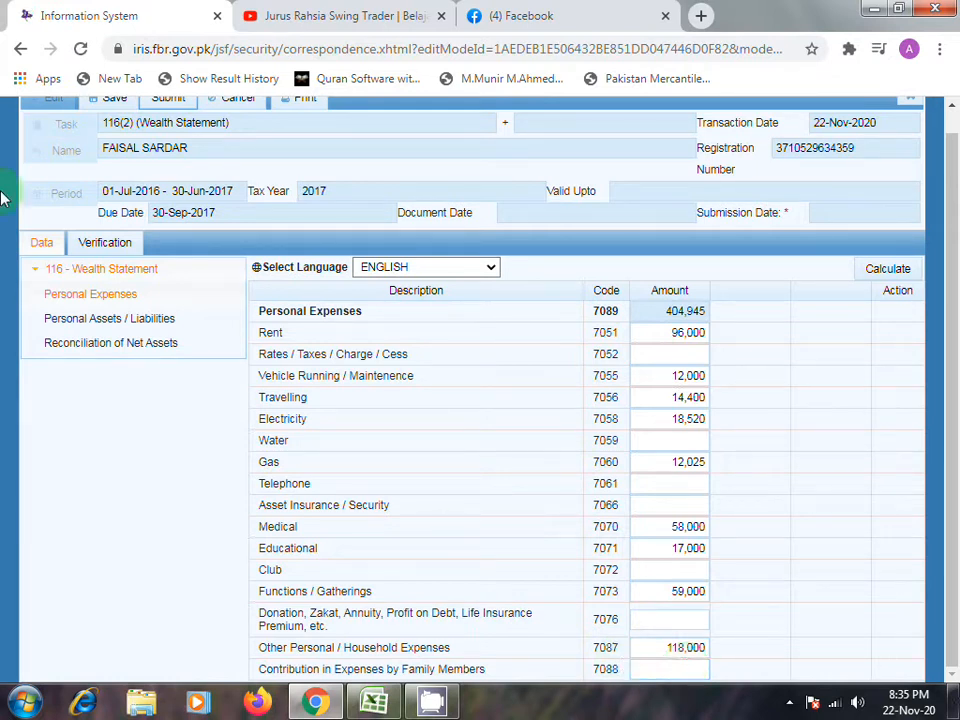
left_click(700, 358)
left_click(685, 496)
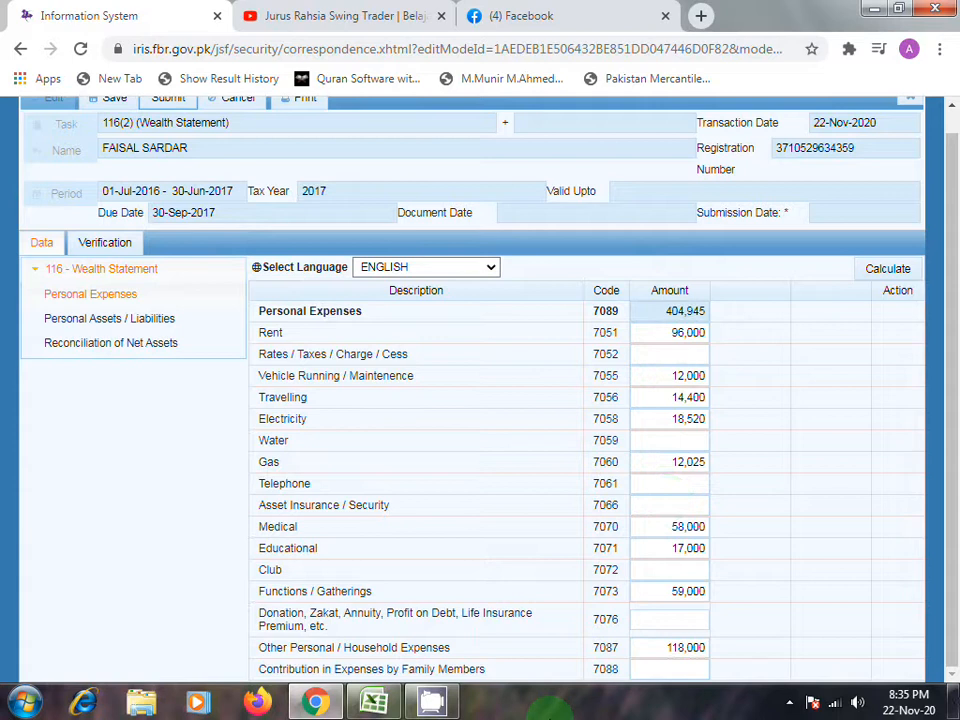
- Switch to Excel and check the Total Pay total in cell B16 of the 2017 sheet
left_click(378, 703)
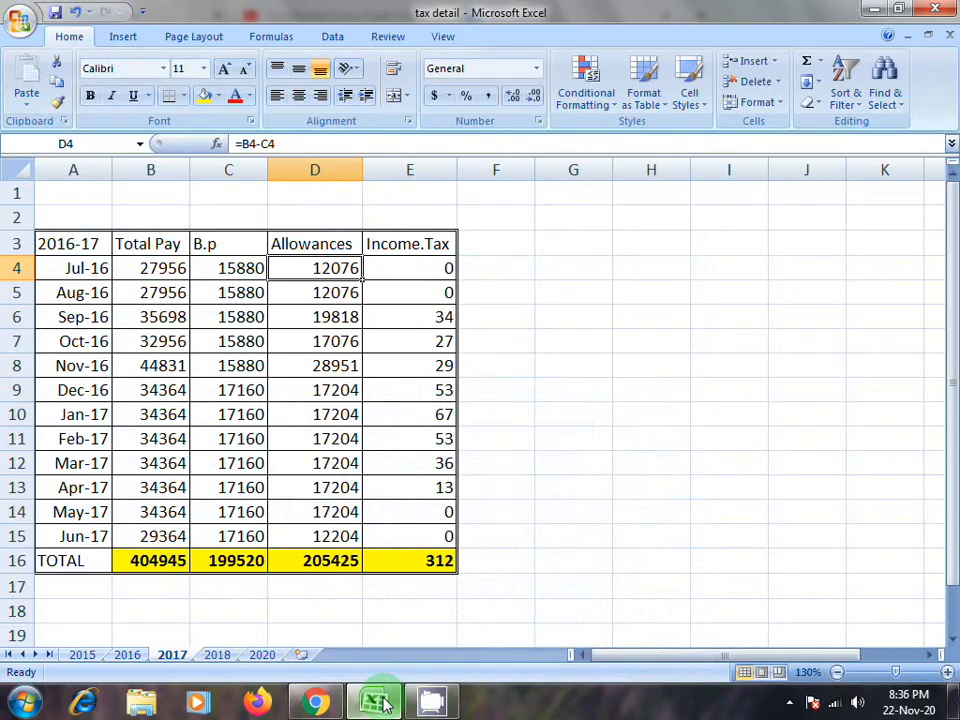
left_click(140, 561)
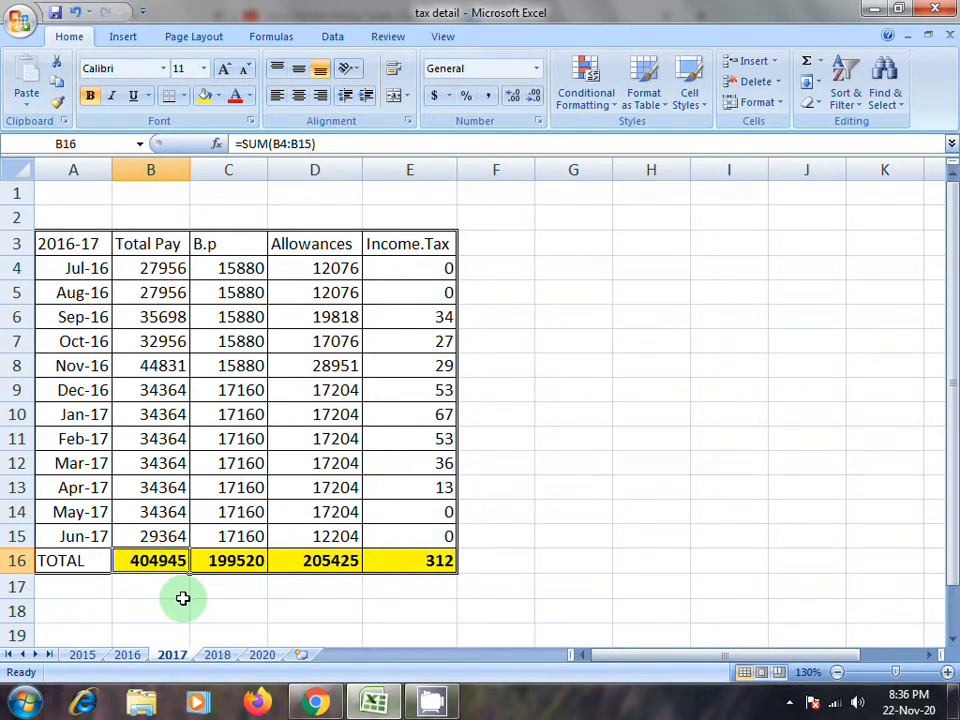
mouse_move(373, 707)
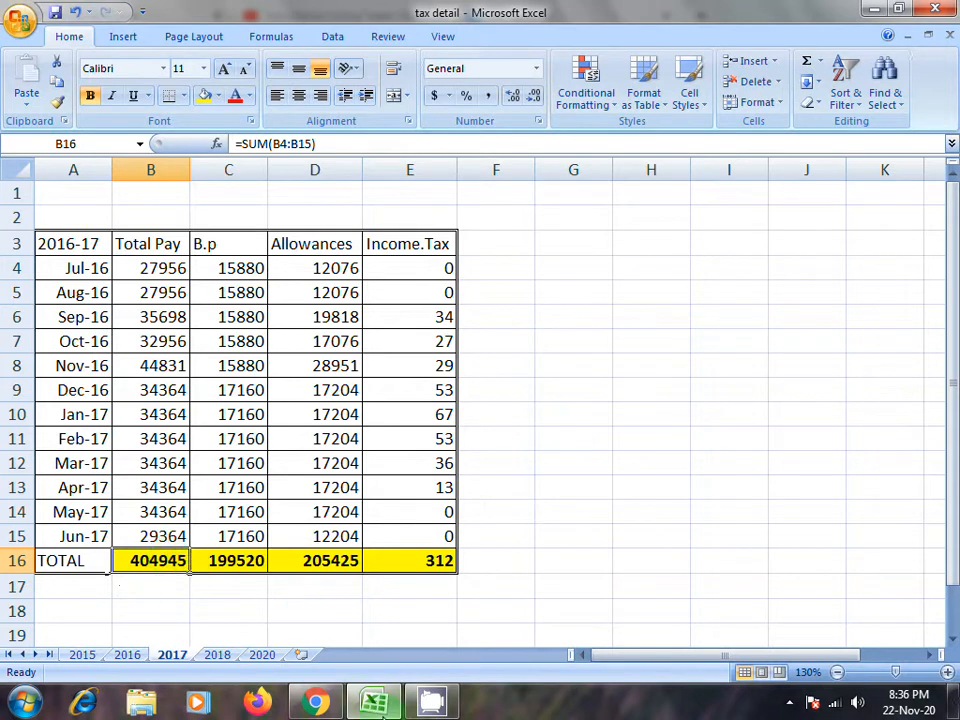
- Return to Chrome and look through the Personal Assets / Liabilities section of the wealth statement
left_click(318, 703)
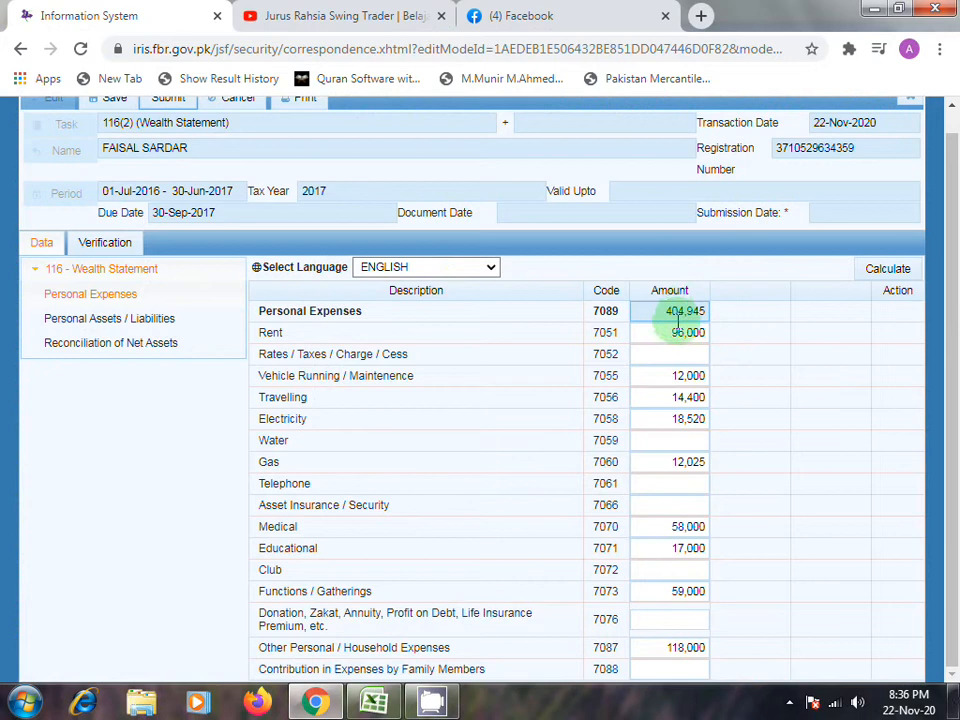
left_click(120, 326)
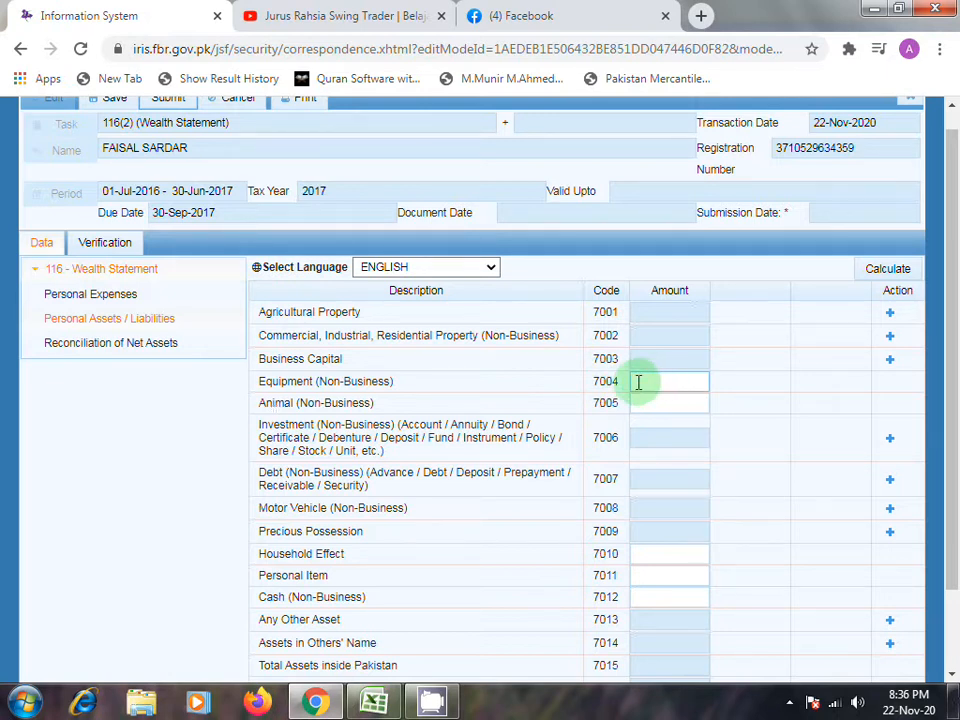
left_click(670, 407)
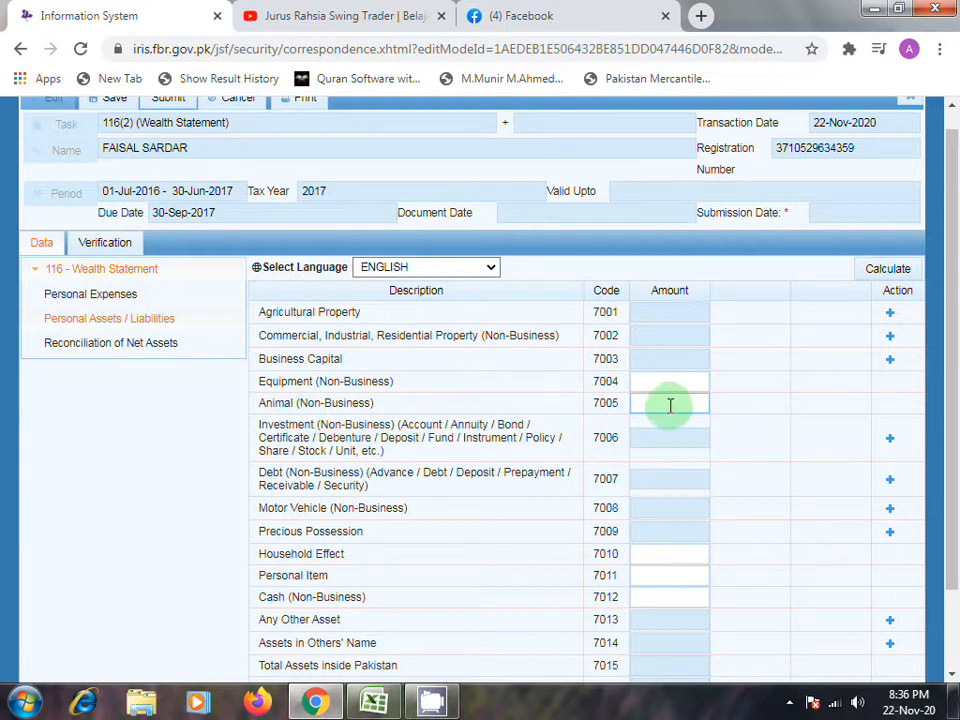
scroll(670, 405, "down", 2)
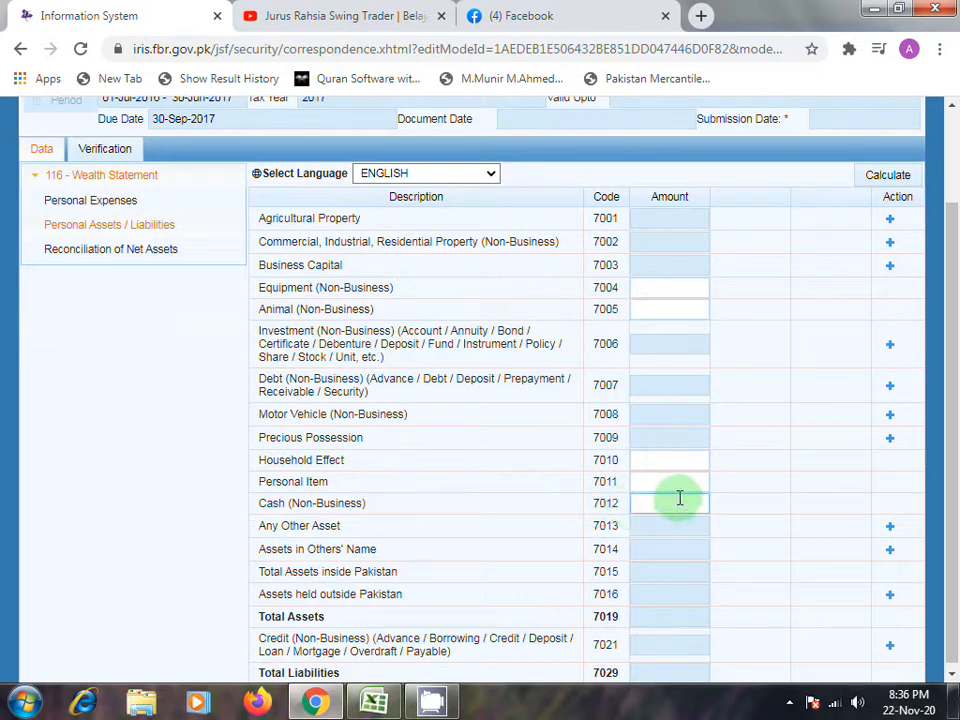
scroll(680, 498, "down", 1)
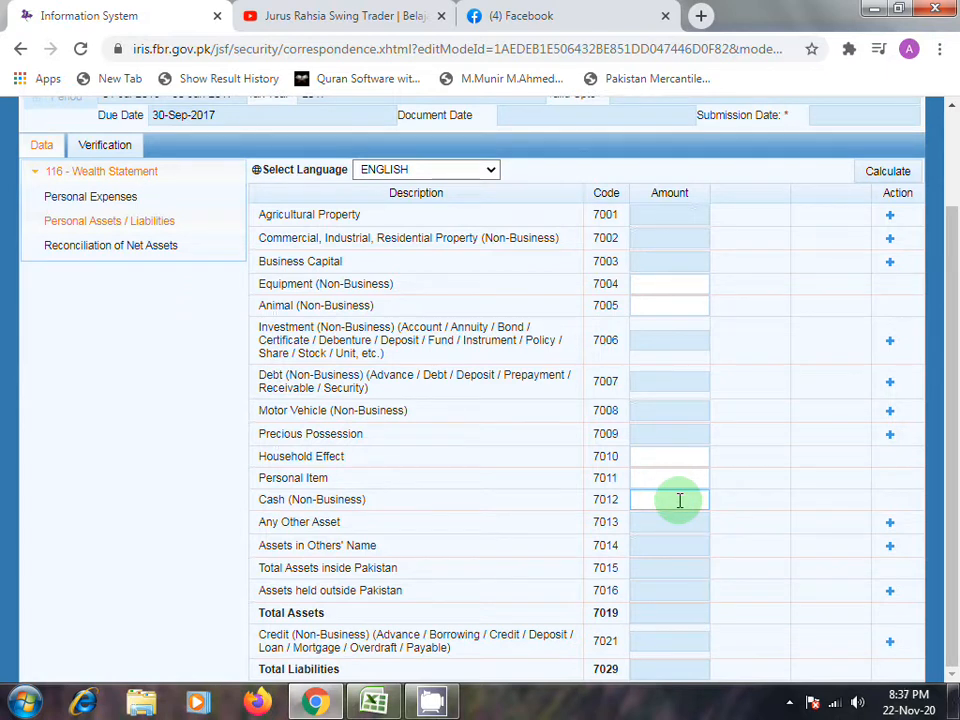
- Open Reconciliation of Net Assets and examine the previous-year net assets, asset change, inflows and declared income under normal tax
left_click(104, 256)
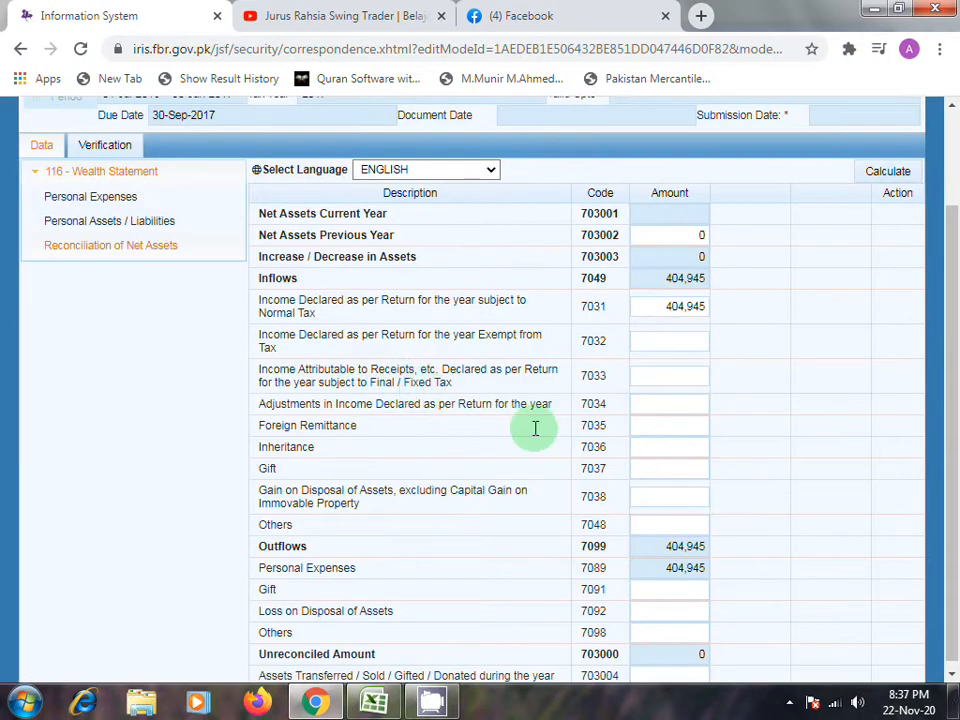
scroll(669, 455, "up", 1)
scroll(669, 455, "up", 1)
left_click(648, 418)
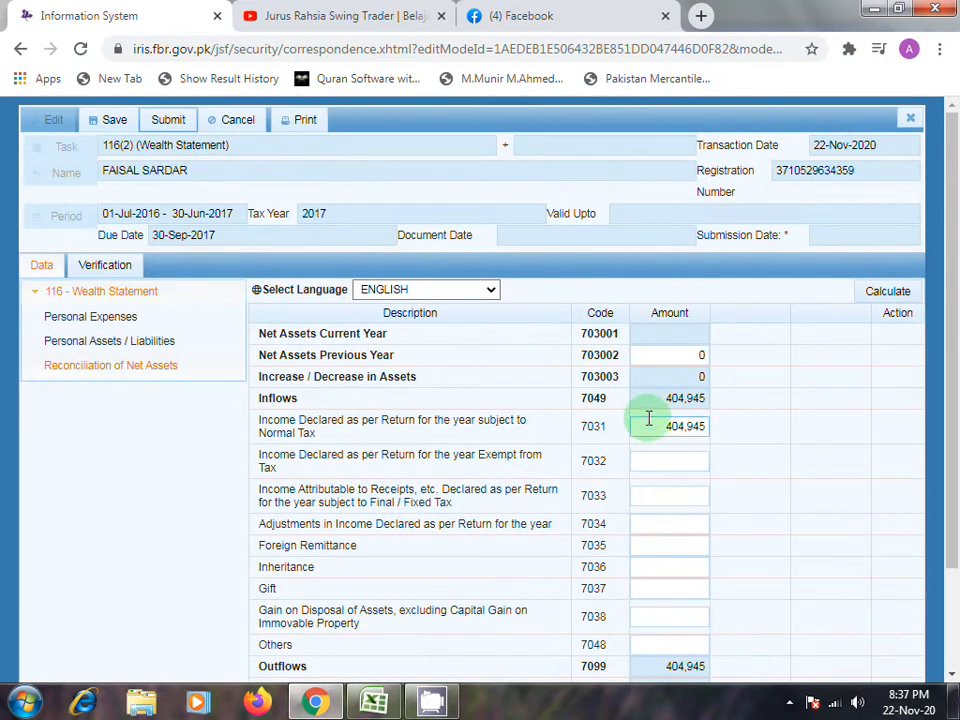
left_click(660, 397)
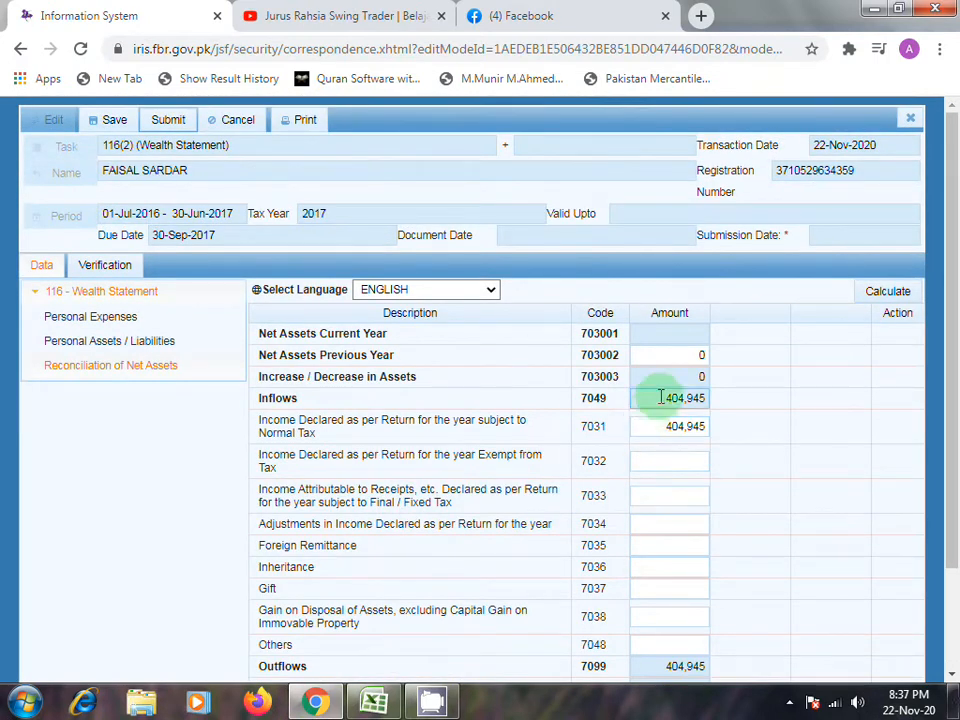
left_click(682, 356)
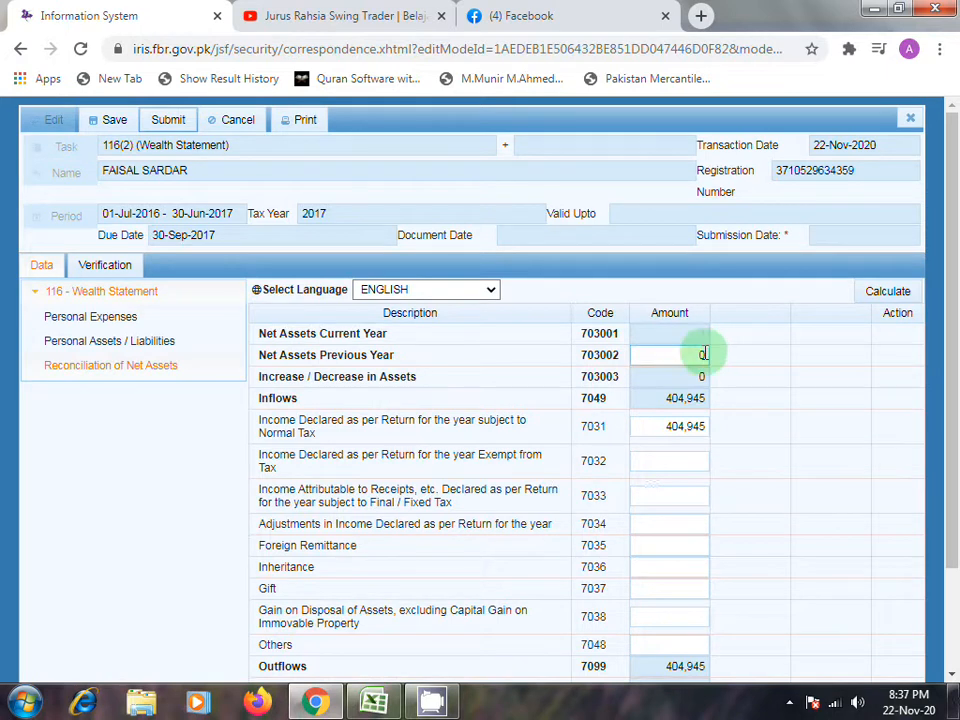
left_click(699, 378)
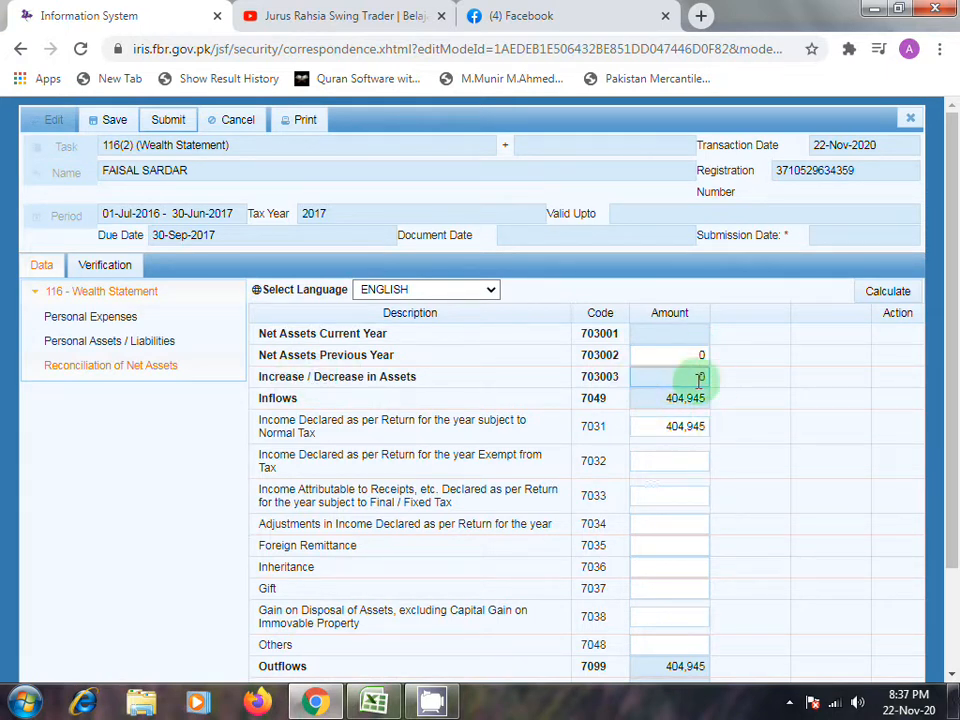
left_click(699, 428)
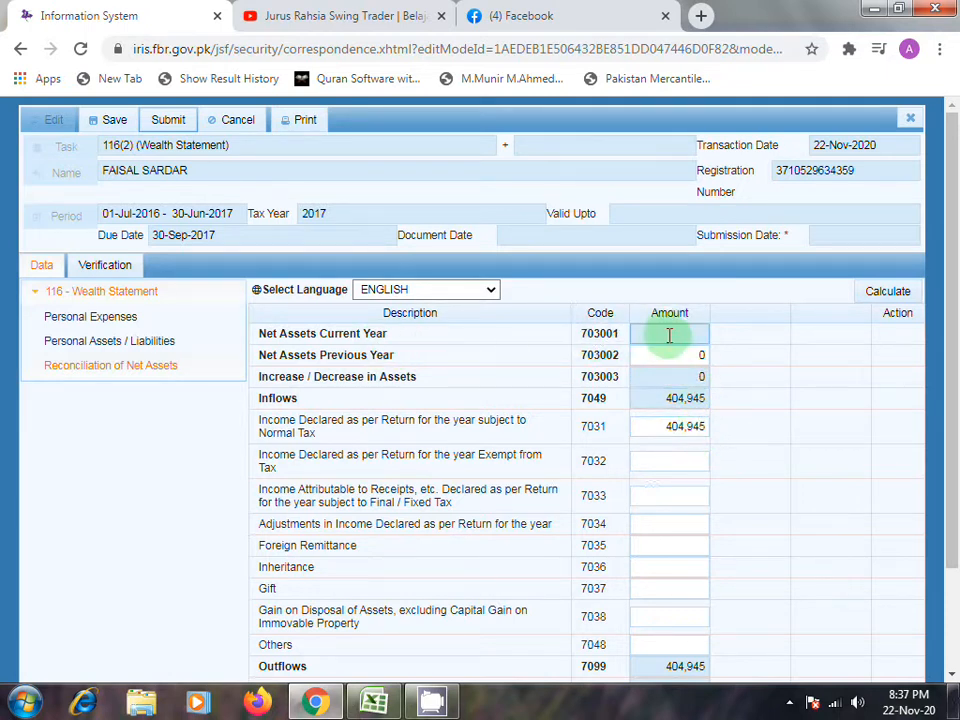
- Recheck the current-year and previous-year net assets rows and the declared income rows in Reconciliation of Net Assets
left_click(694, 360)
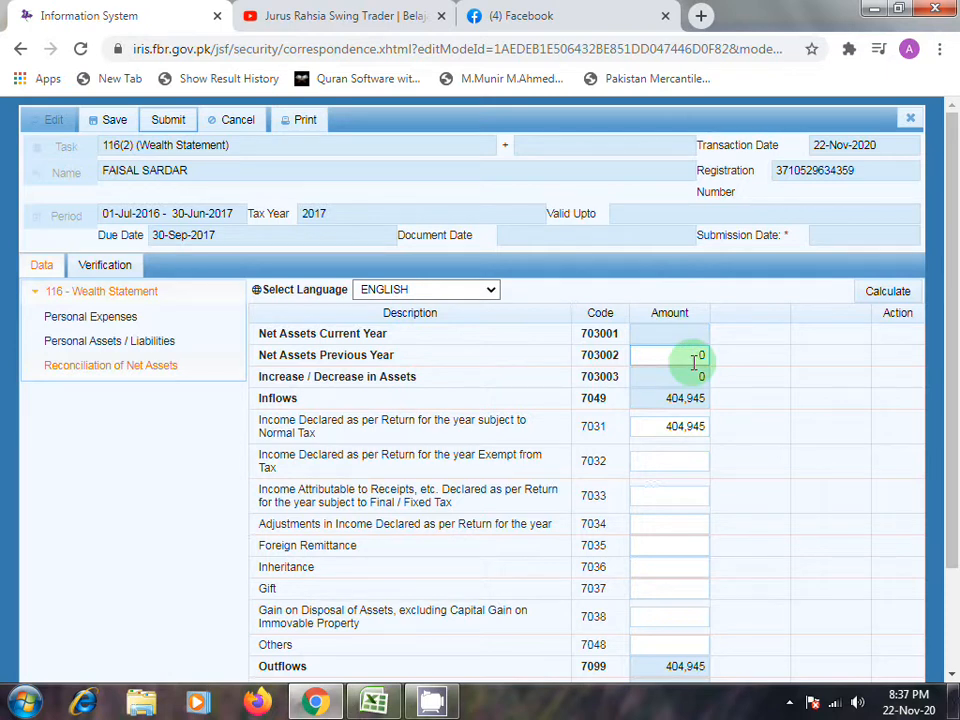
left_click(696, 330)
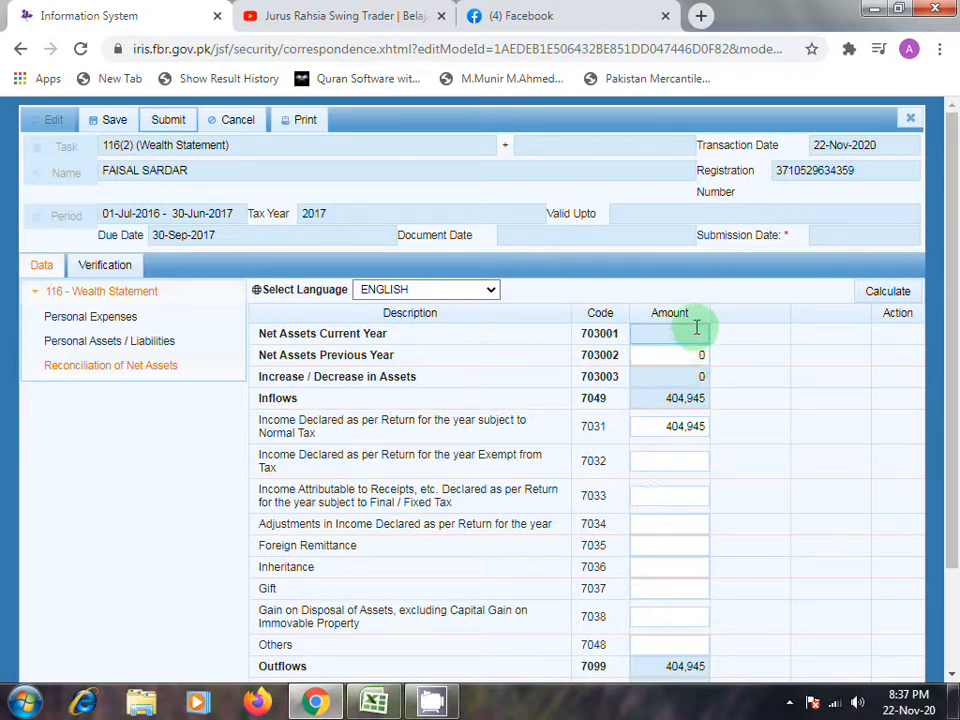
left_click(696, 355)
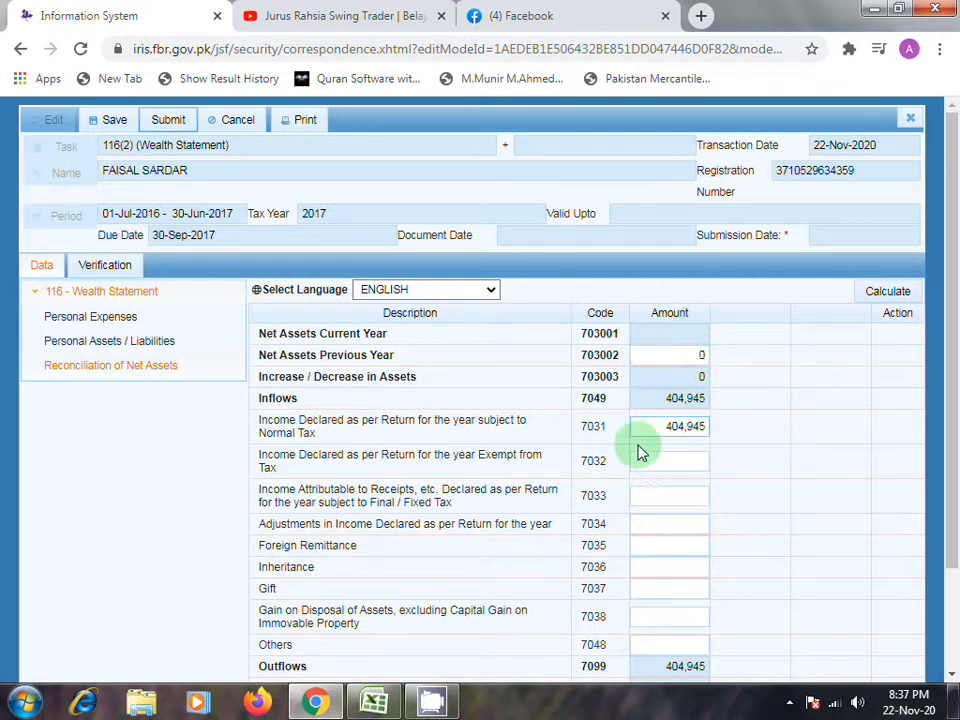
left_click(668, 453)
scroll(668, 453, "down", 2)
left_click(668, 315)
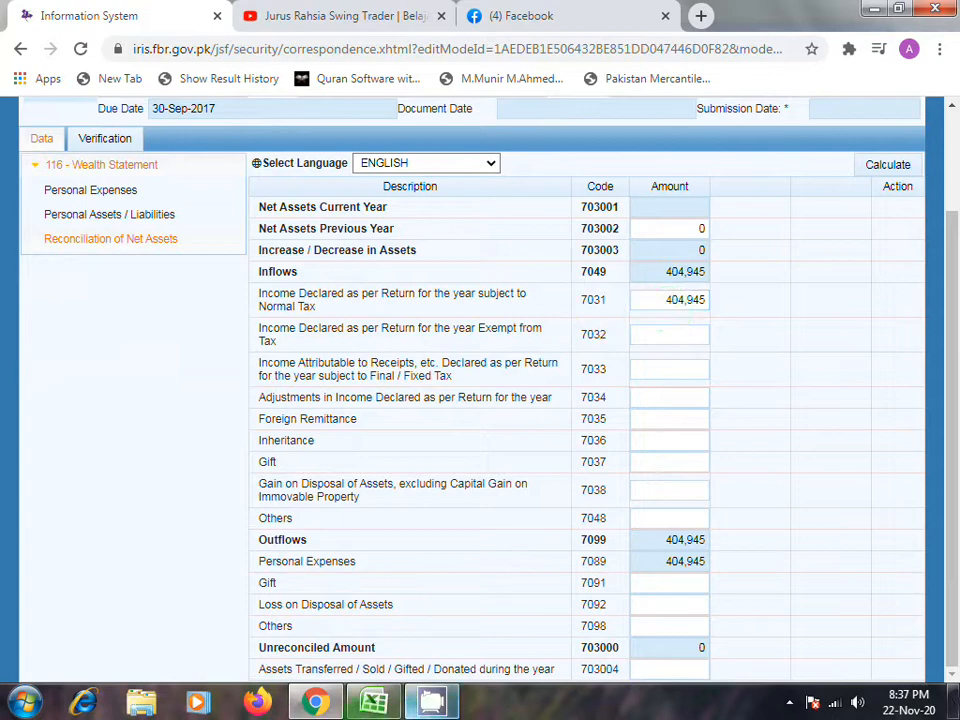
- Compare the Total Pay total on the 2017 sheet in Excel with the declared income under normal tax in Chrome
left_click(374, 703)
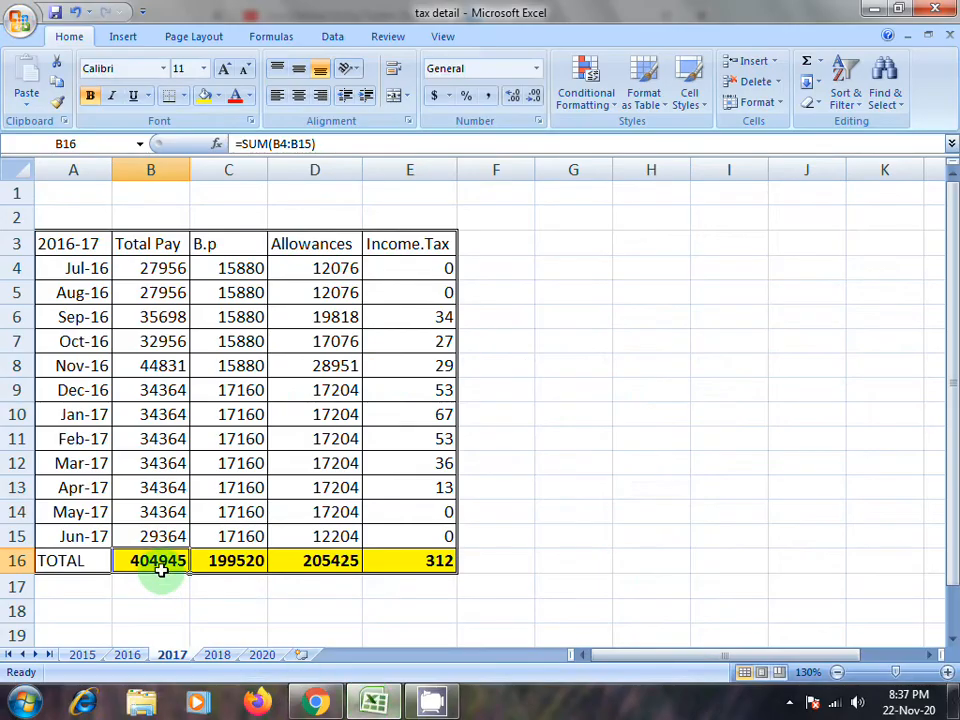
left_click(318, 703)
left_click(673, 299)
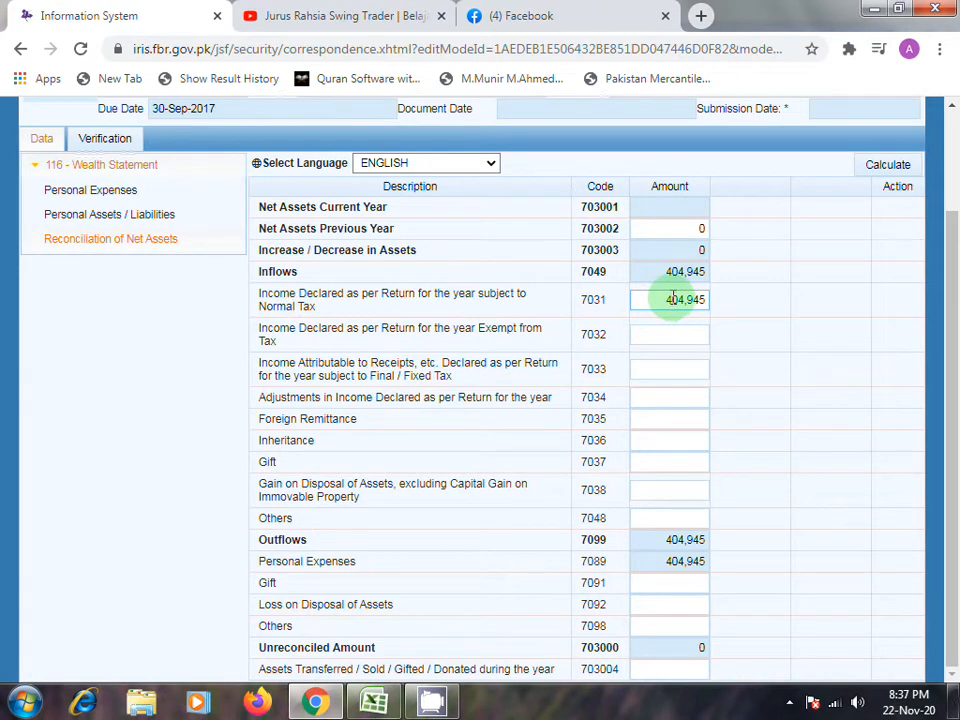
- Compare the inflows with the outflows in the reconciliation and check the other outflows and the unreconciled amount
left_click(675, 519)
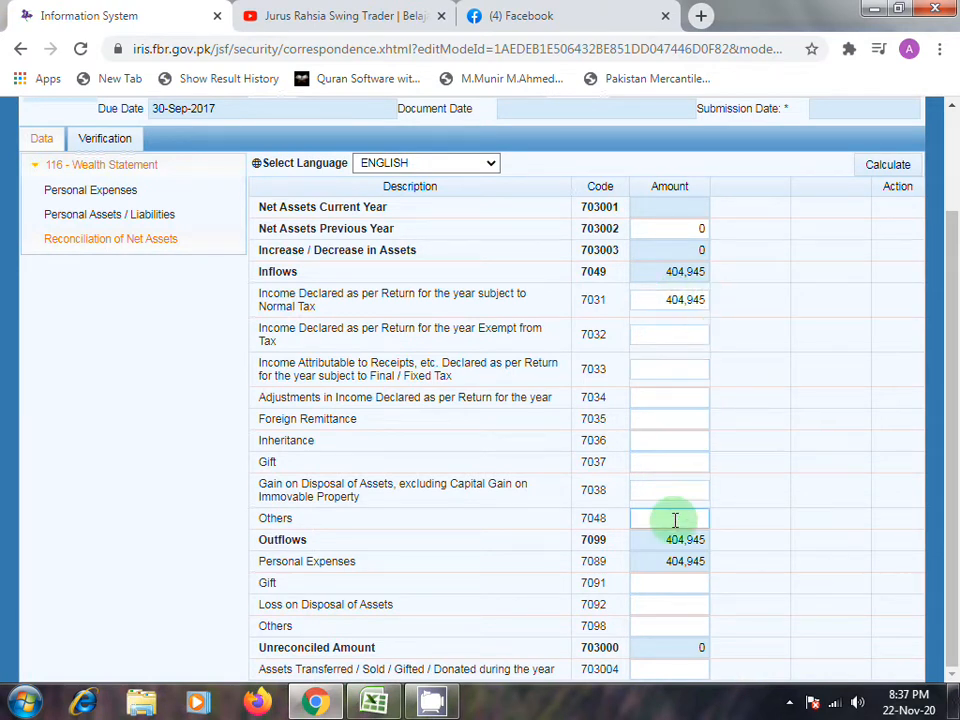
left_click(673, 539)
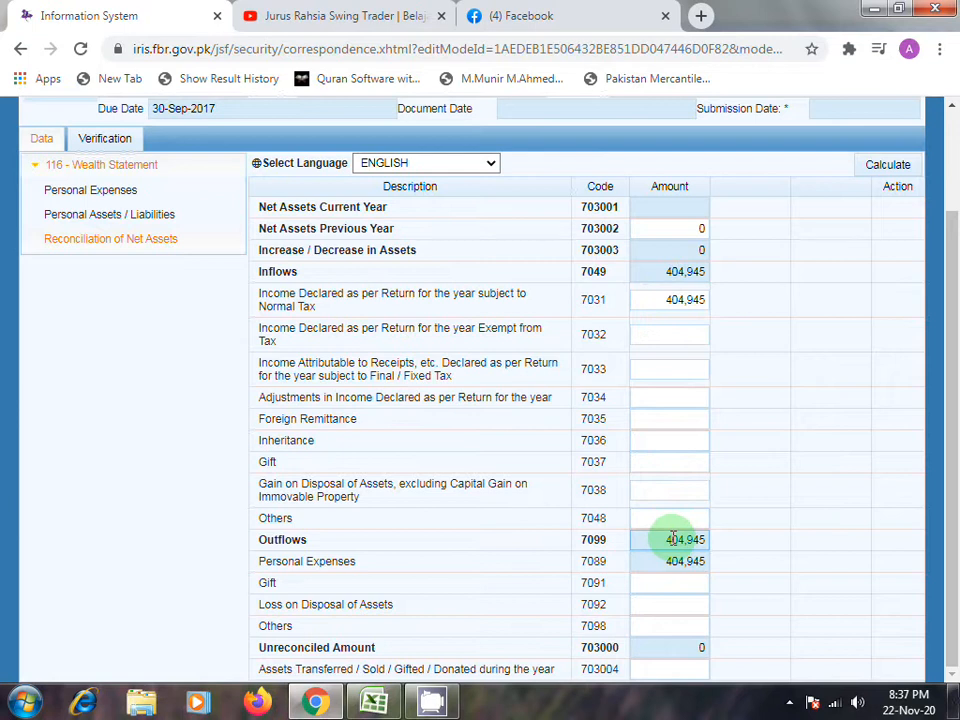
left_click(670, 278)
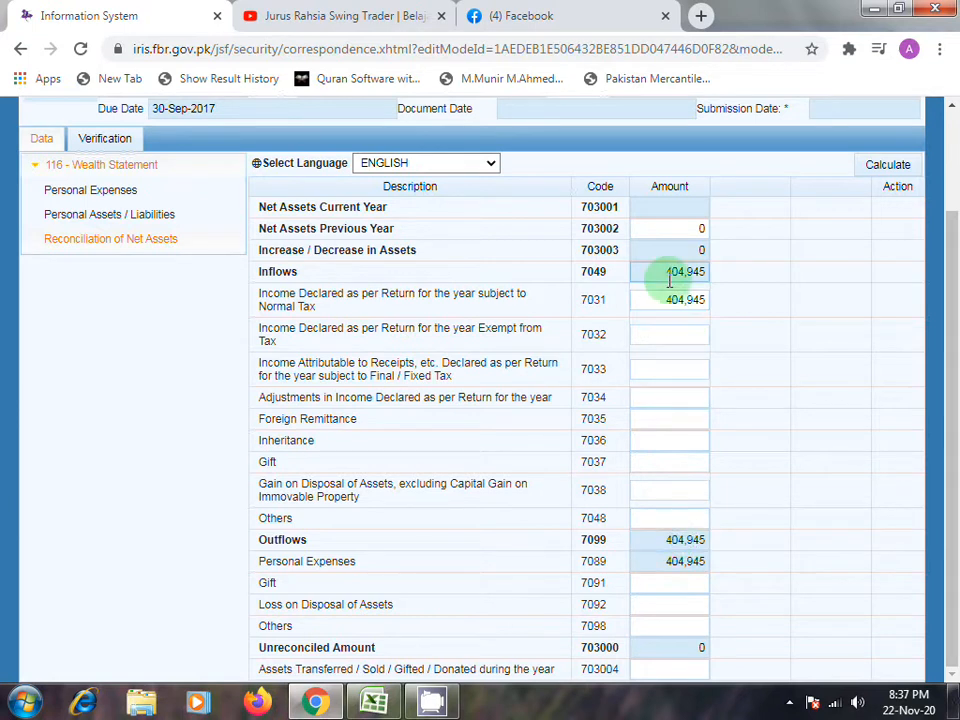
left_click(677, 540)
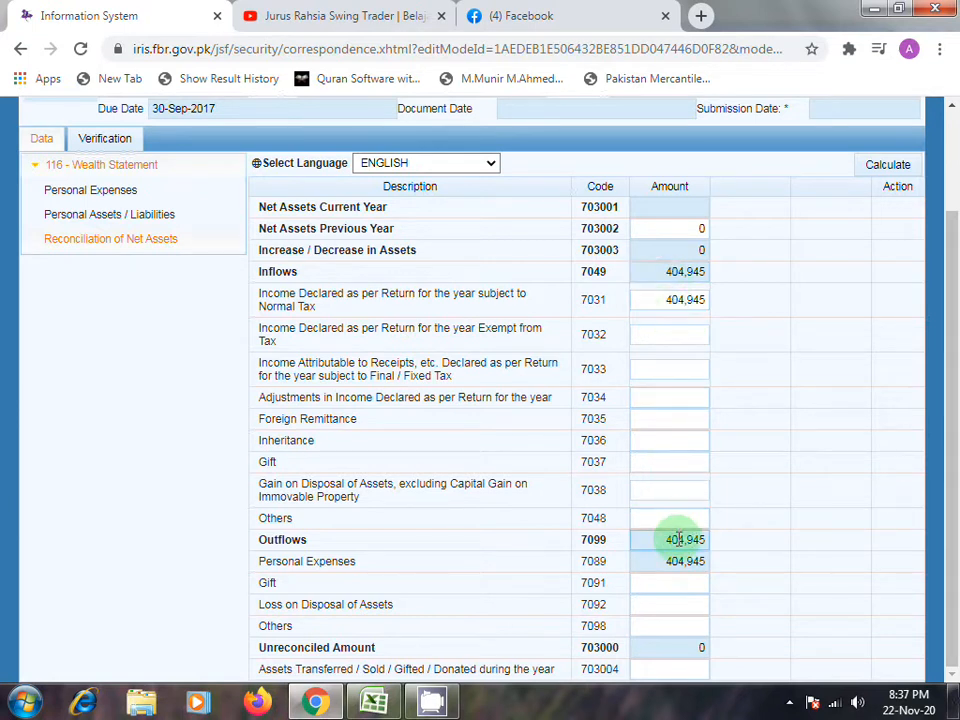
left_click(671, 300)
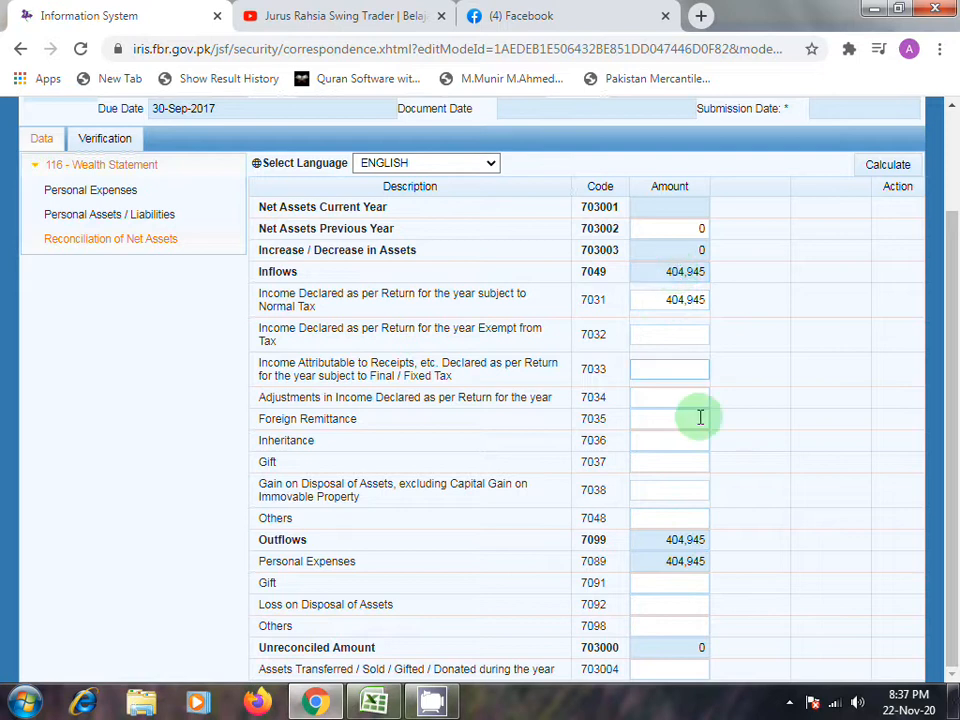
left_click(699, 522)
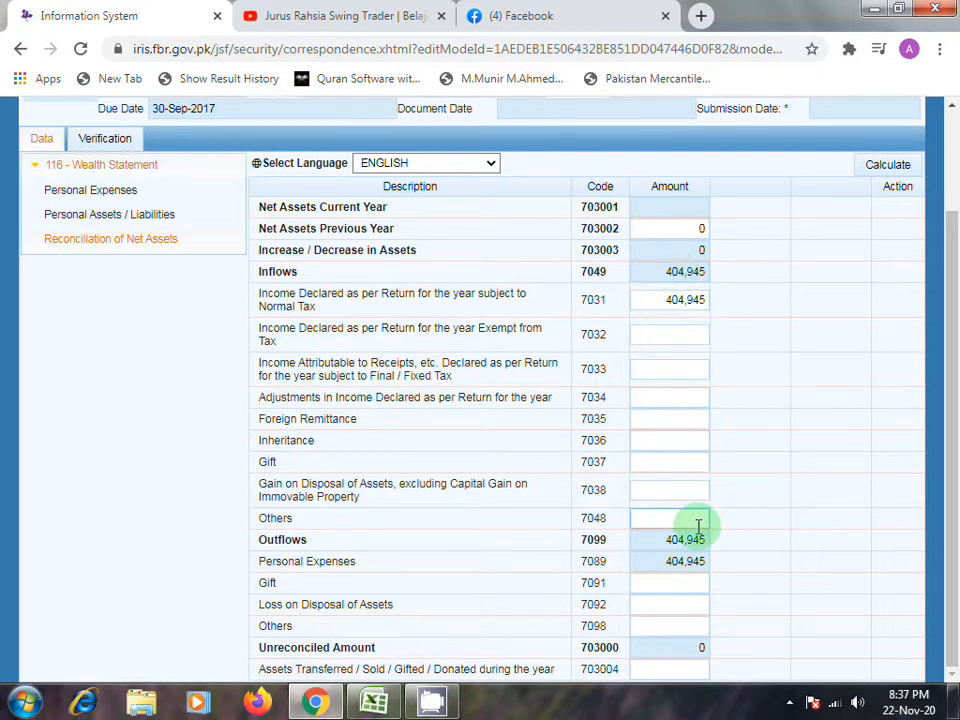
left_click(701, 628)
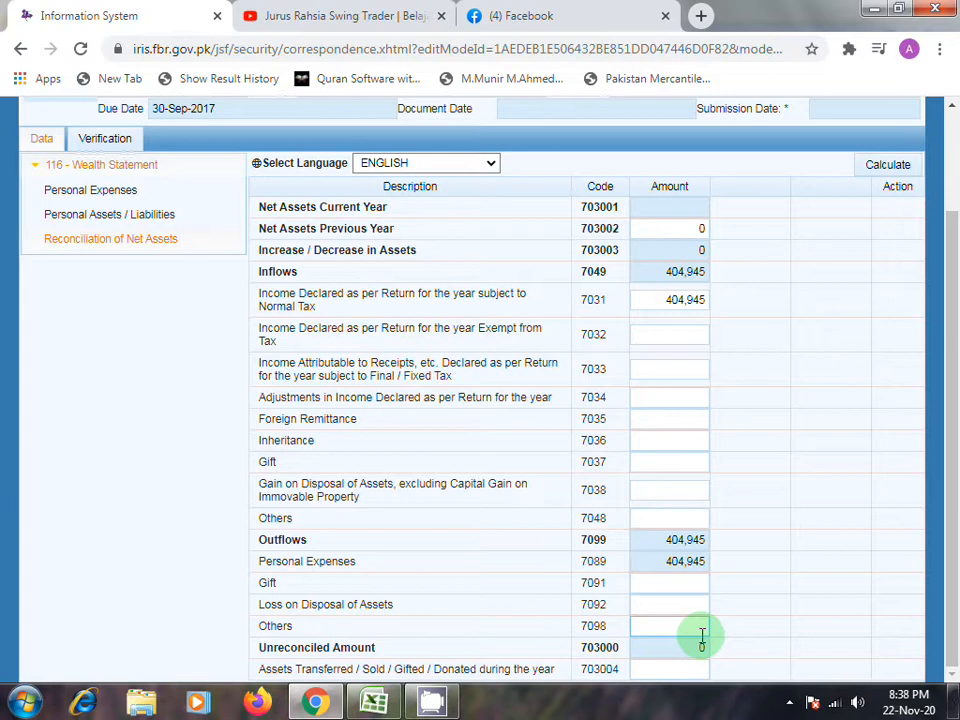
- Save the 2017 wealth statement and try to submit it, agreeing to the submission confirmation
scroll(490, 475, "up", 2)
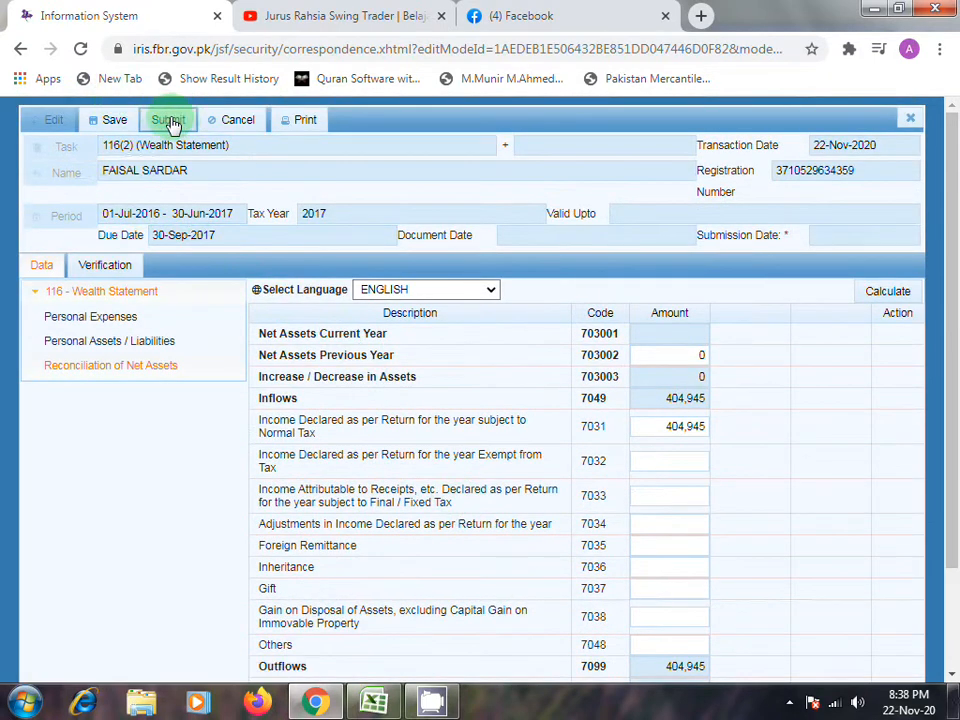
left_click(120, 121)
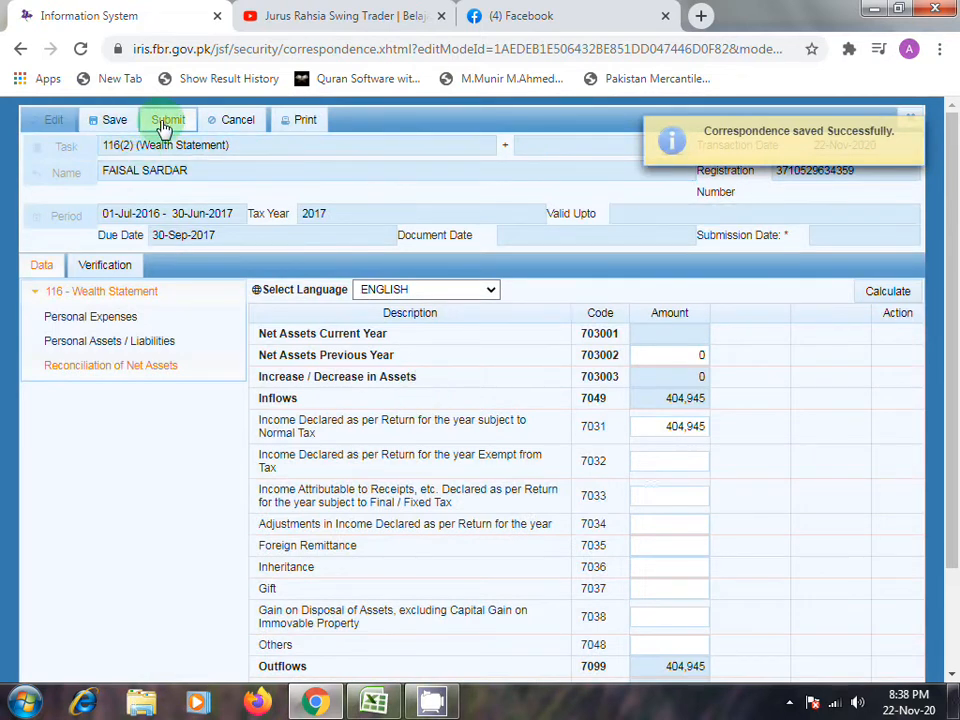
left_click(165, 127)
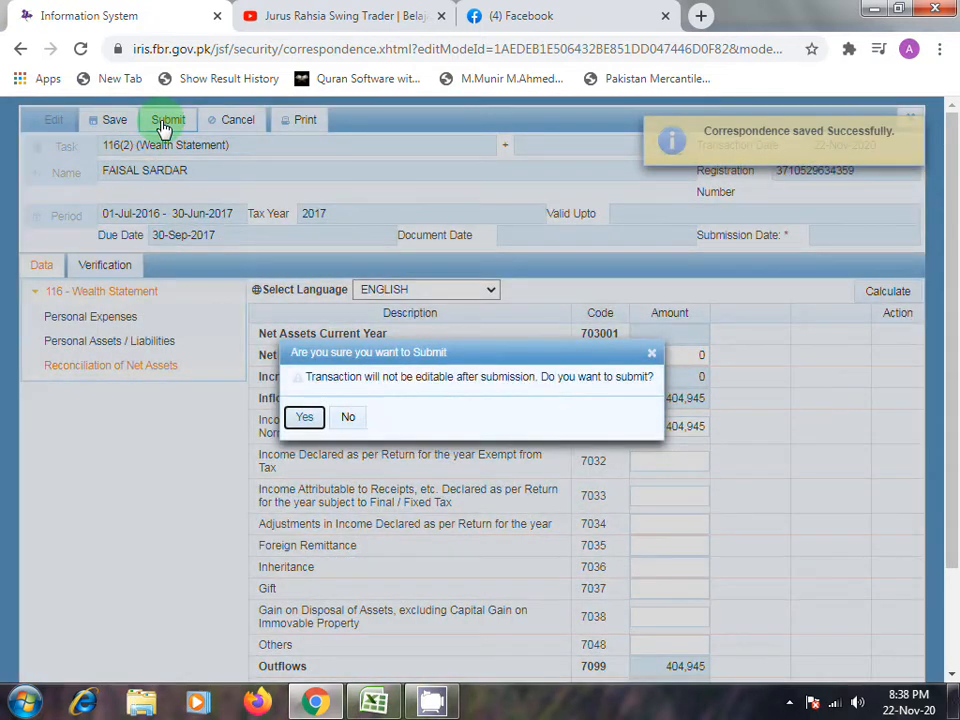
left_click(305, 420)
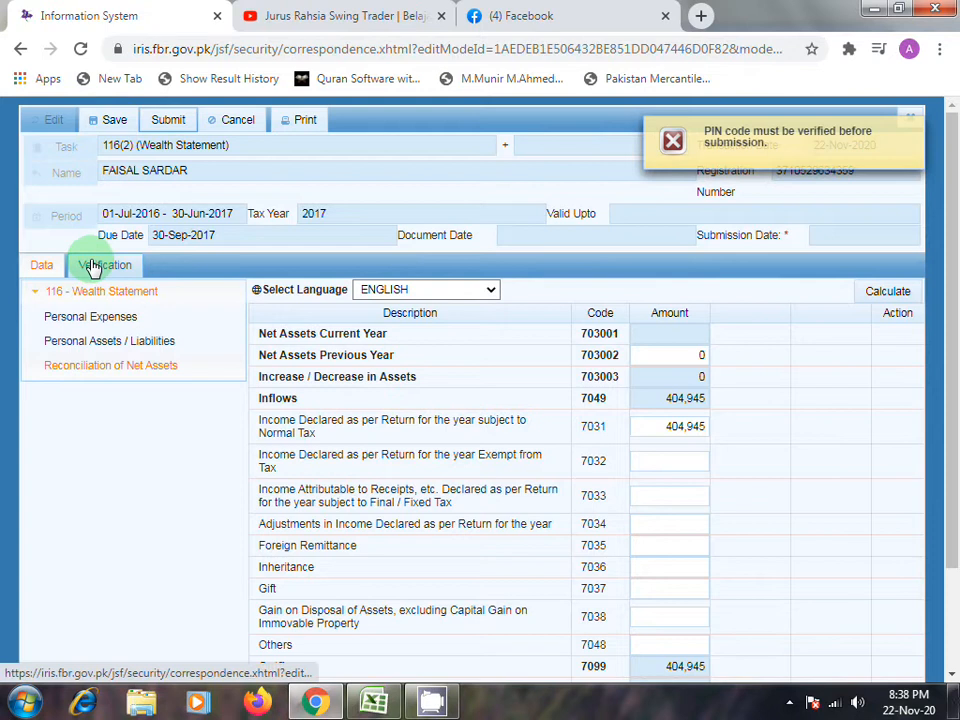
- Enter and verify the PIN in the wealth statement's verification section, and submit the statement with confirmation
left_click(93, 266)
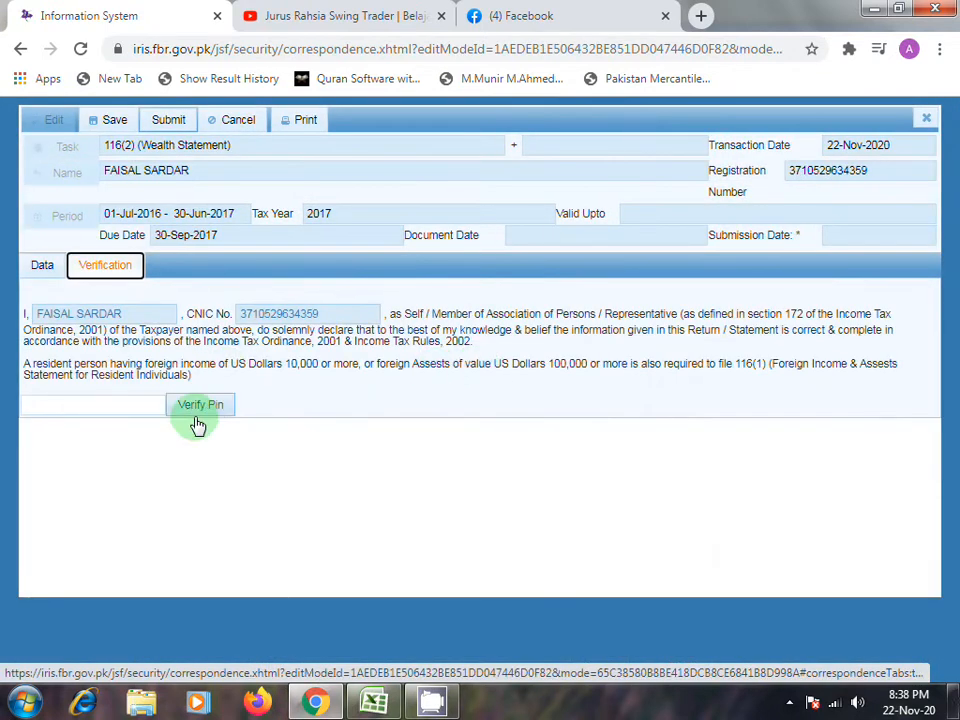
left_click(154, 404)
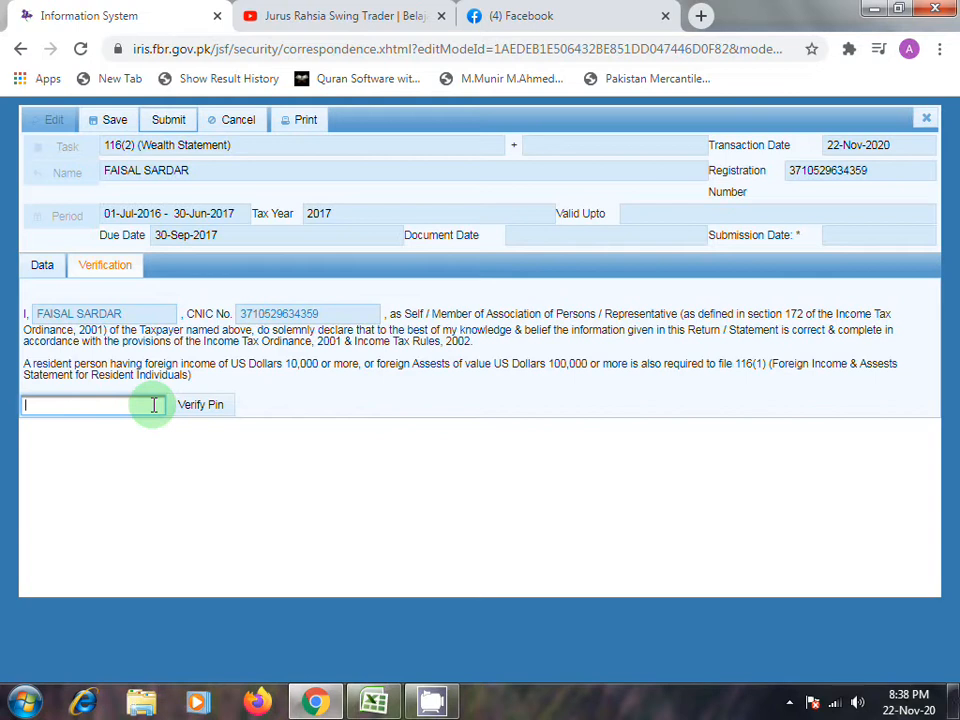
type("1")
left_click(204, 405)
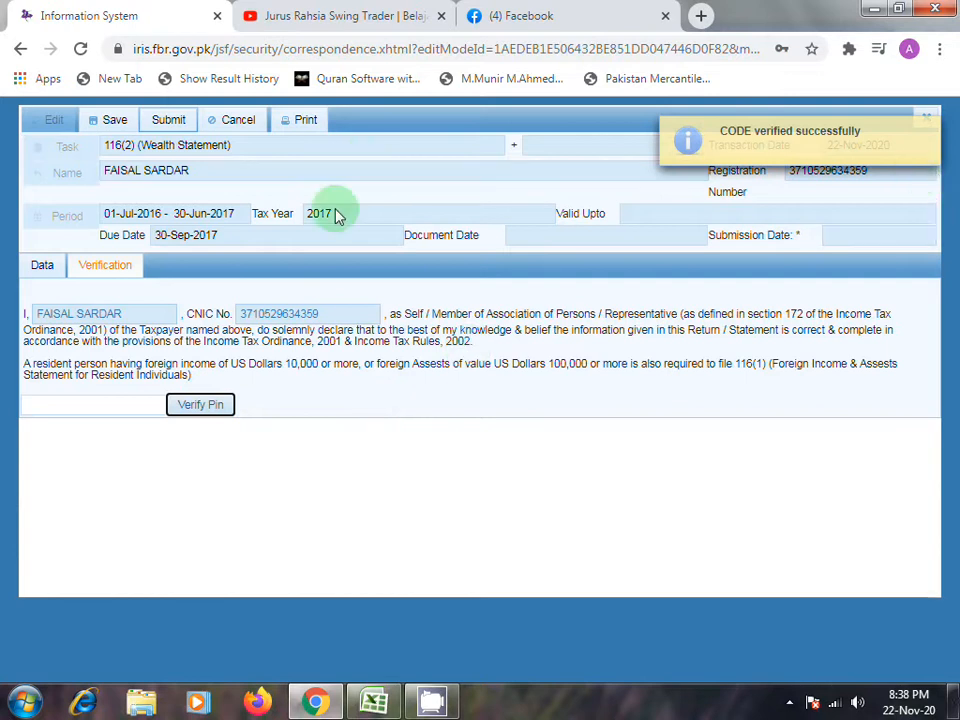
left_click(178, 131)
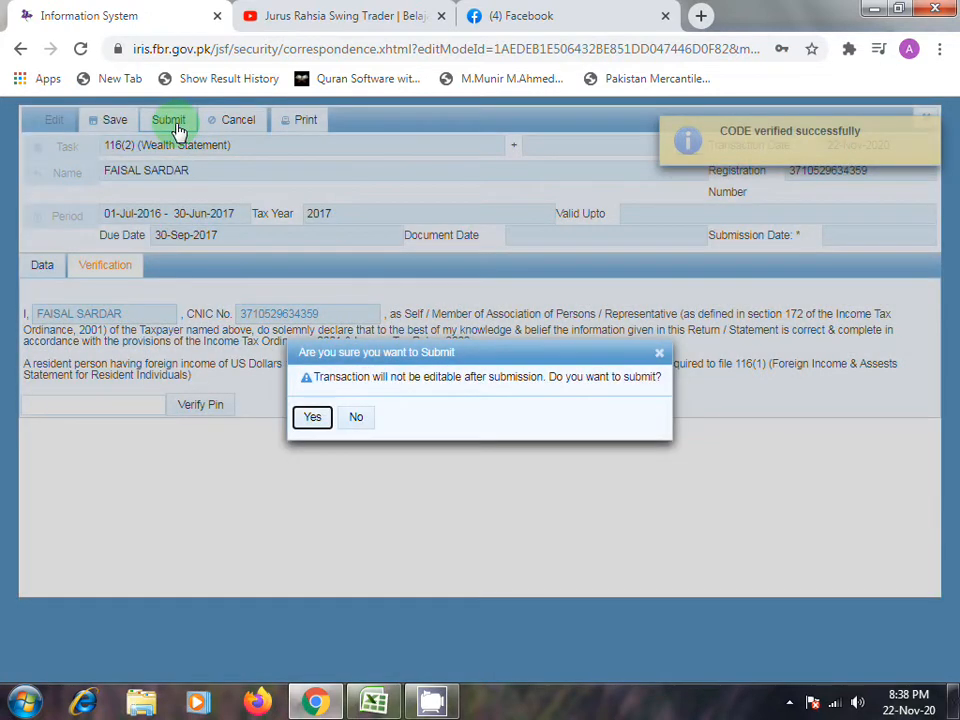
left_click(314, 418)
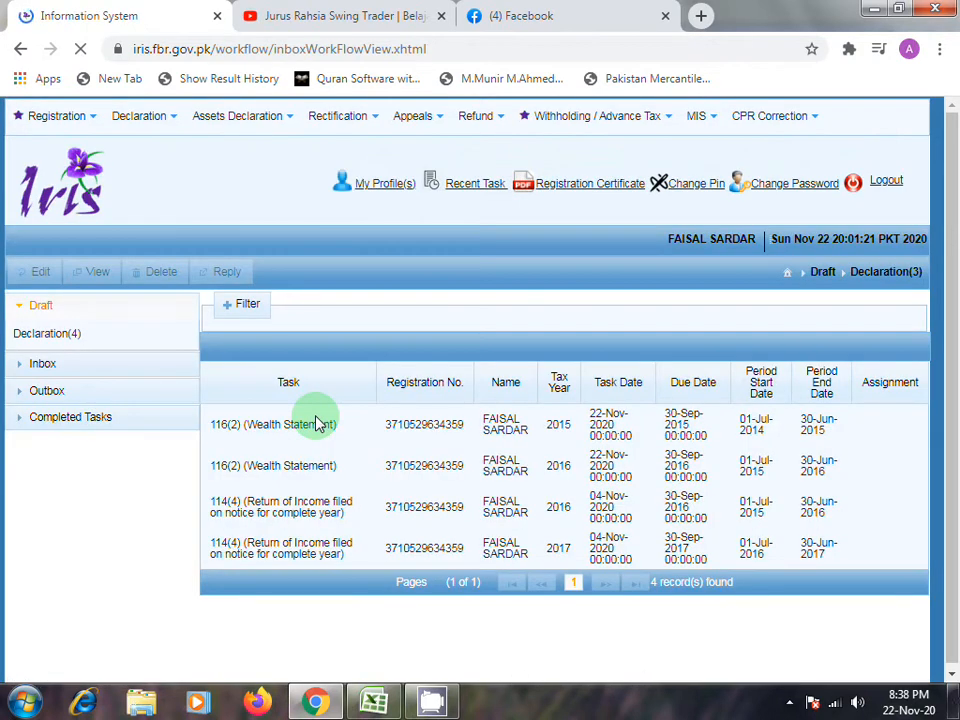
- Open the 2017 114(4) Return of Income filed on notice for complete year from the drafts for editing
left_click(300, 558)
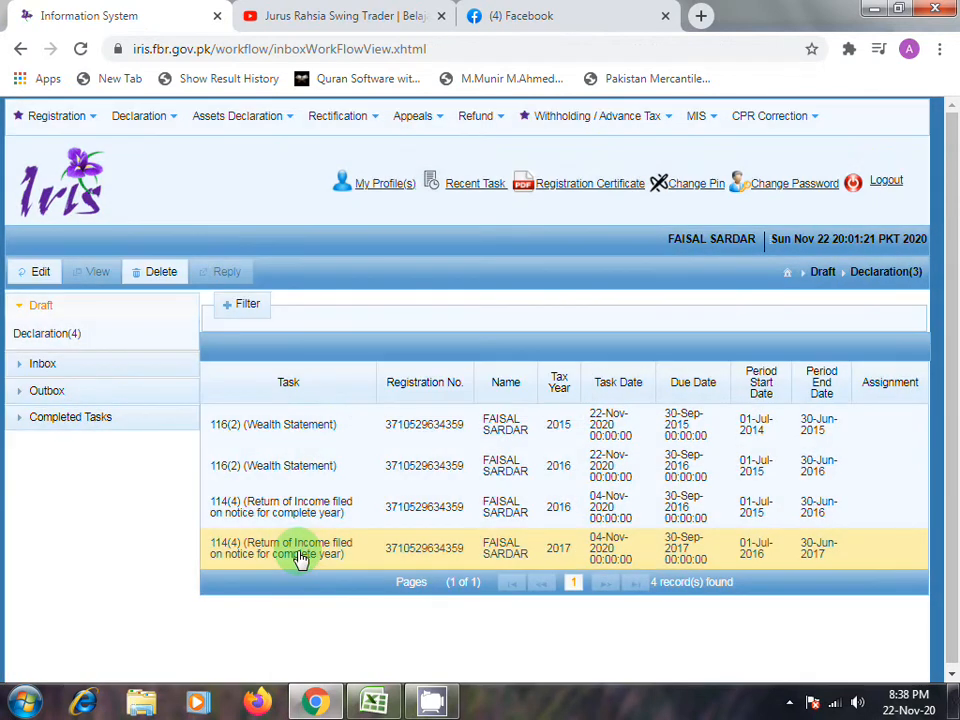
left_click(38, 272)
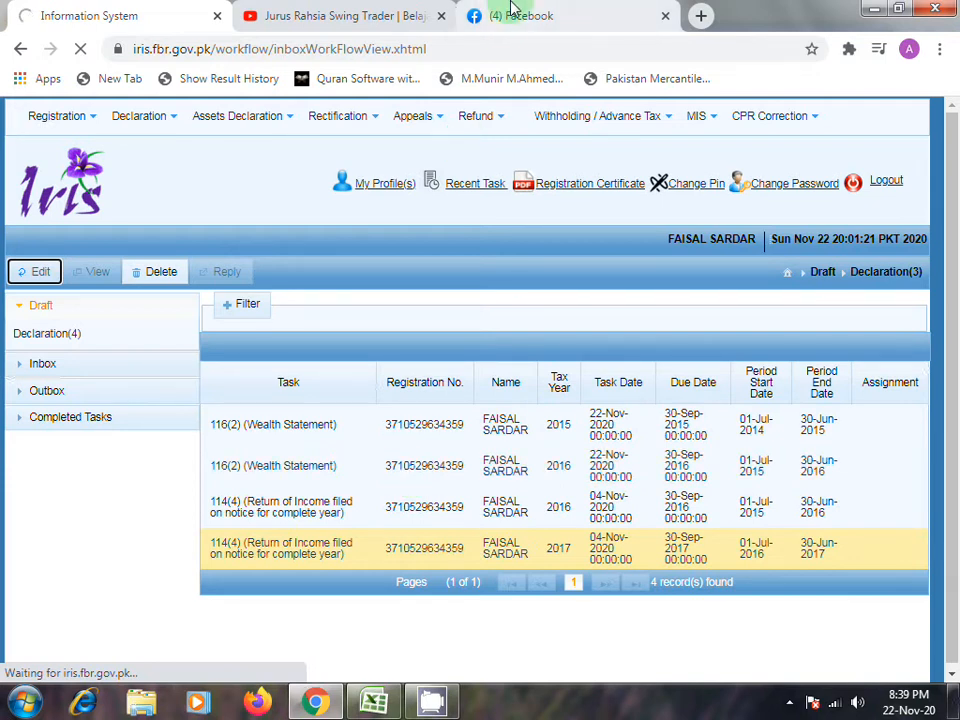
left_click(399, 482)
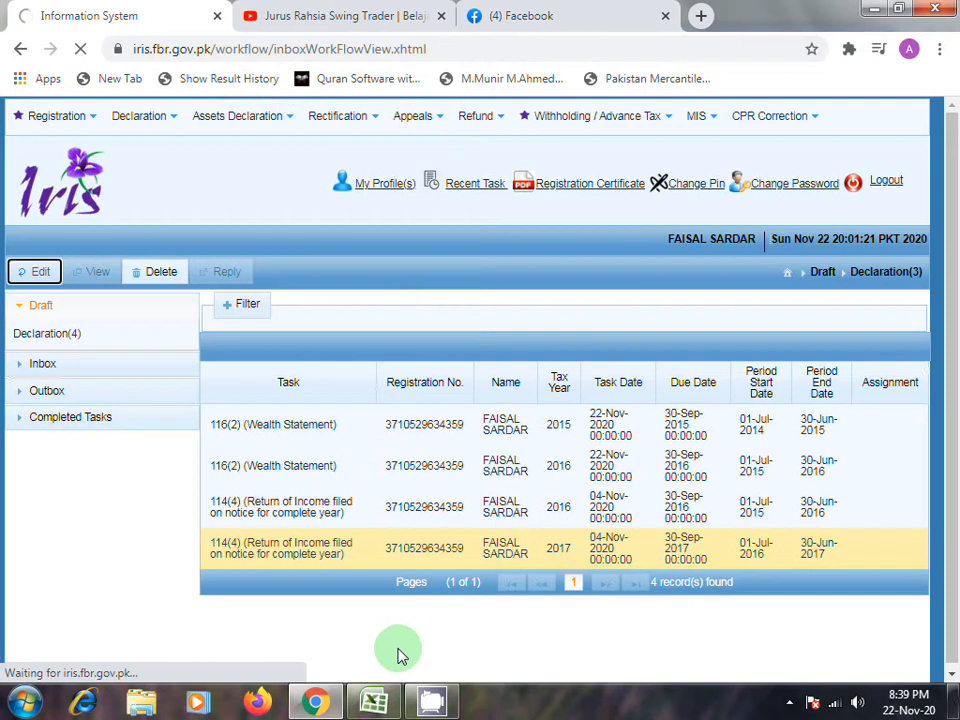
left_click(430, 711)
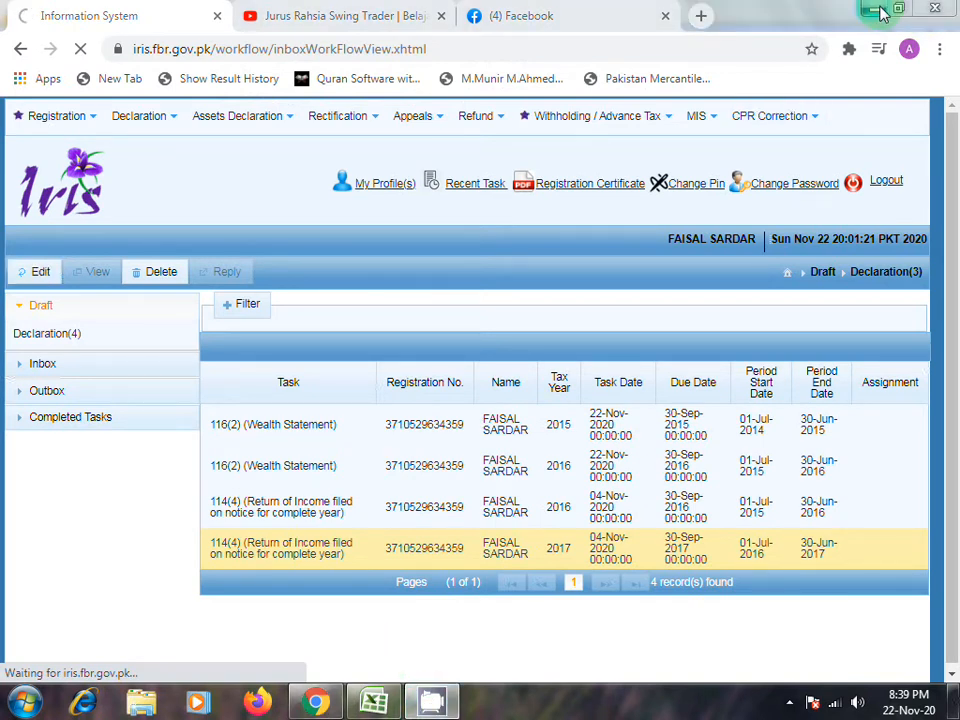
left_click(876, 12)
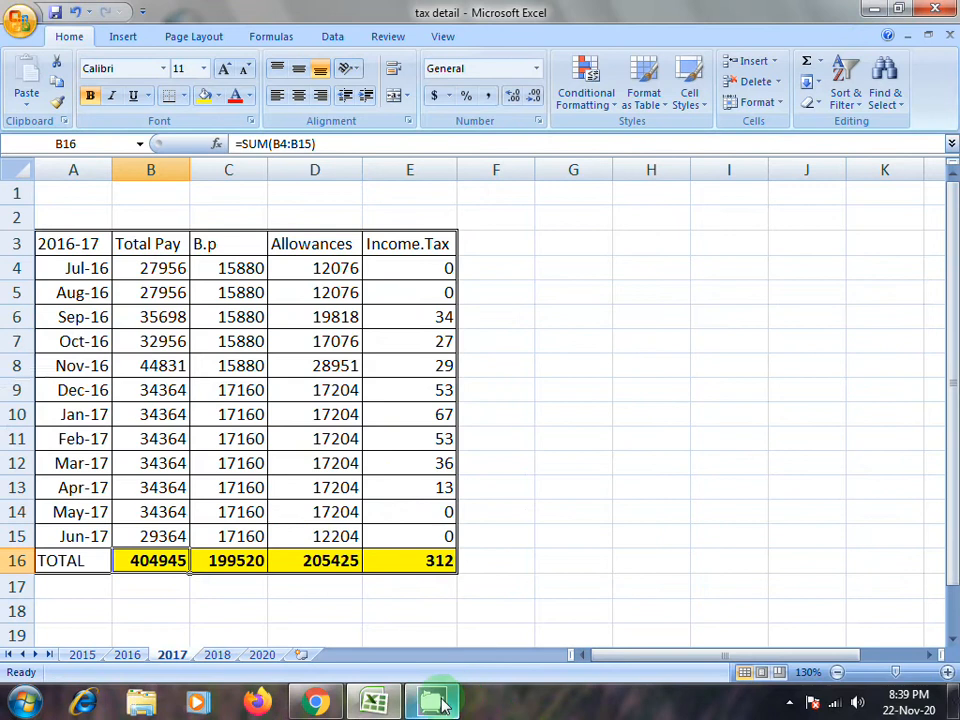
mouse_move(440, 700)
left_click(875, 10)
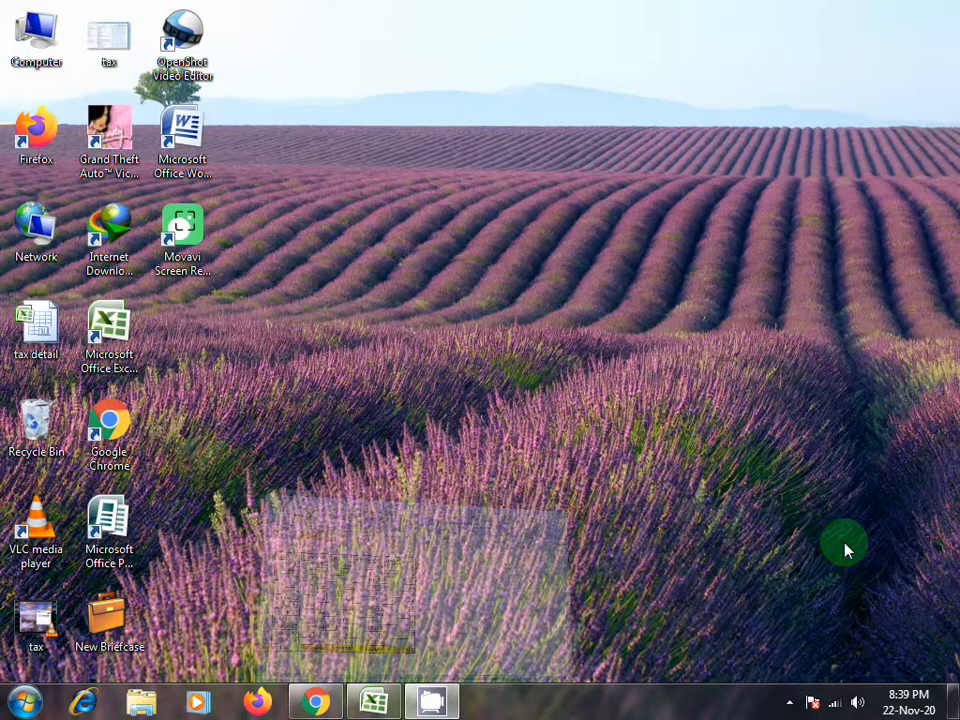
left_click(789, 705)
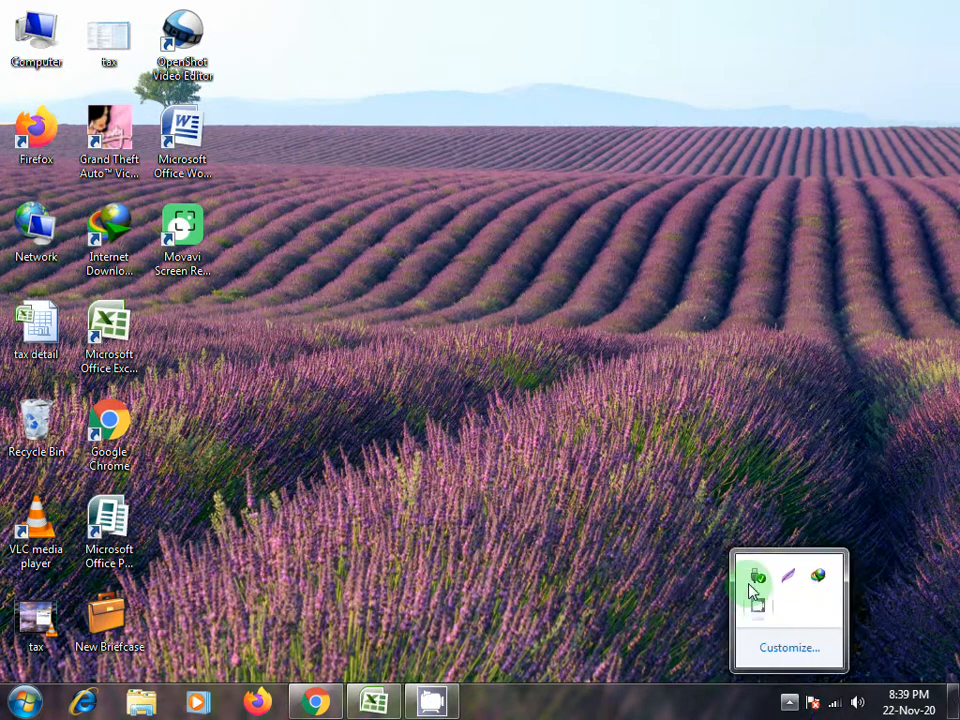
left_click(759, 607)
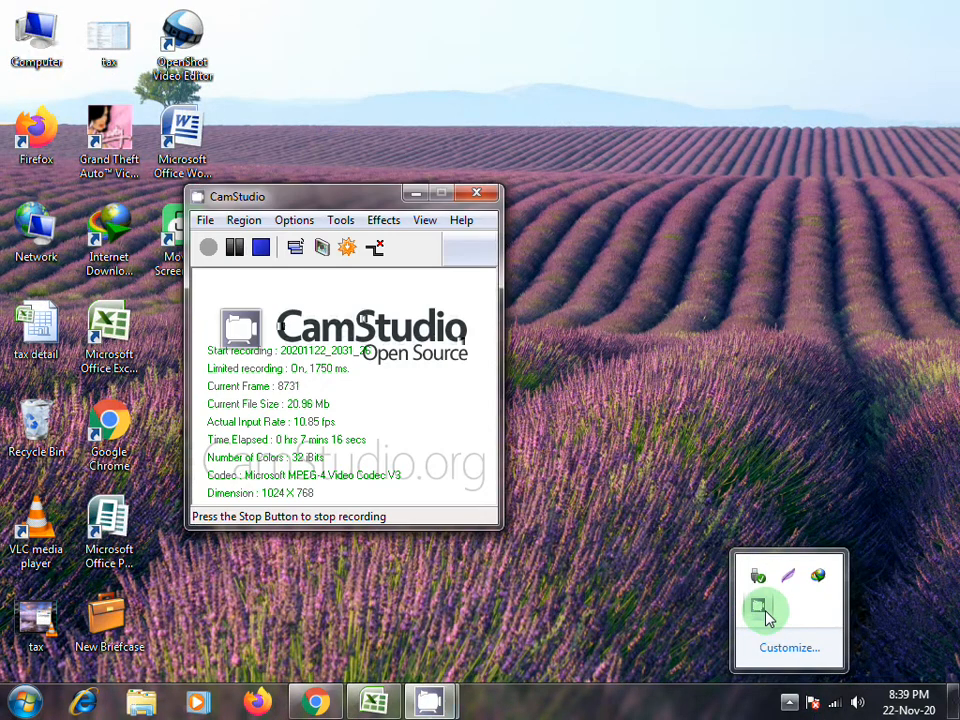
left_click(234, 247)
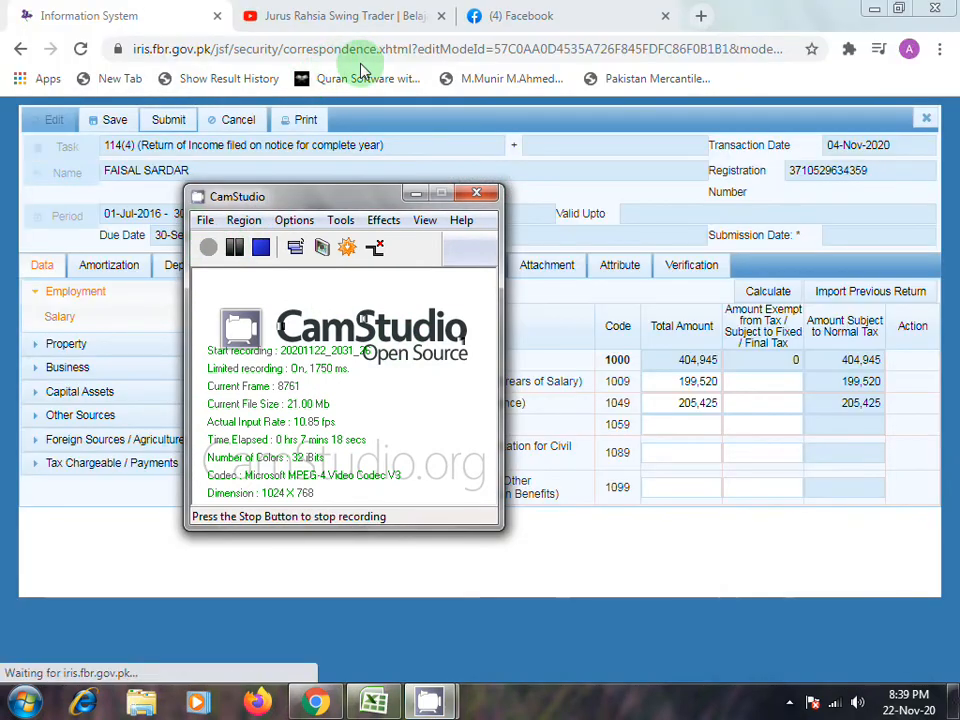
left_click(418, 193)
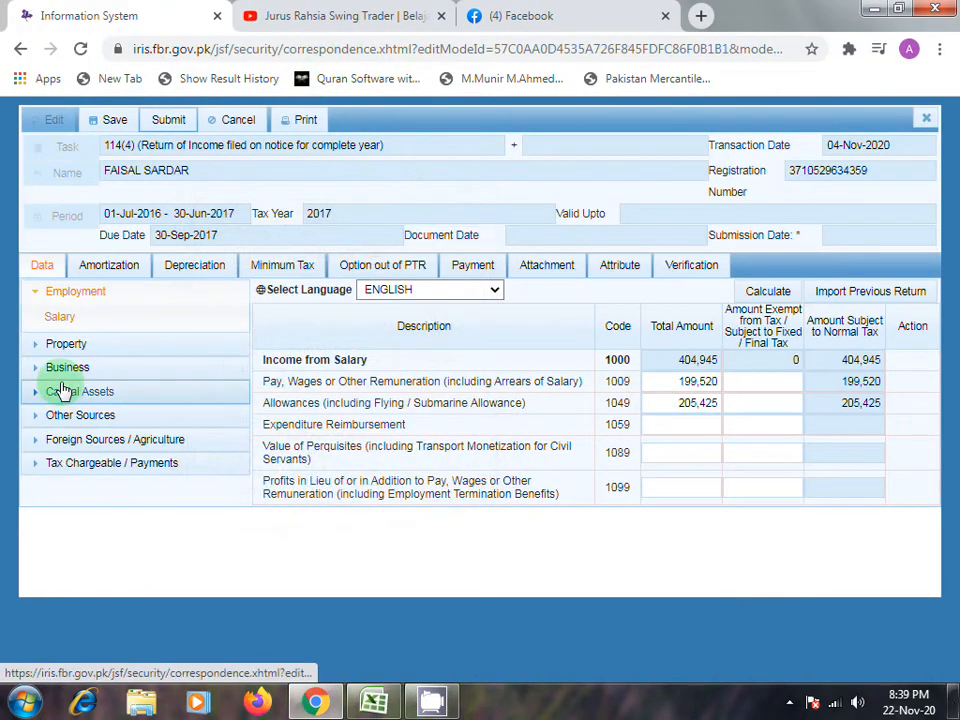
- Examine the pay and wages amount and the allowances amount in the Salary section of the 2017 return
left_click(64, 317)
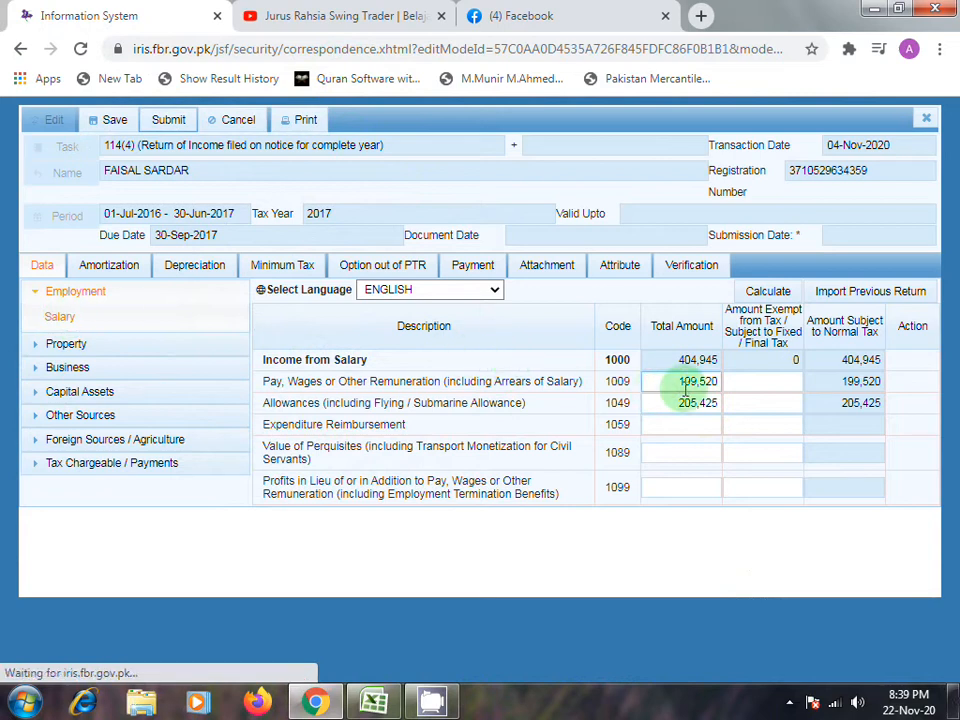
left_click(687, 376)
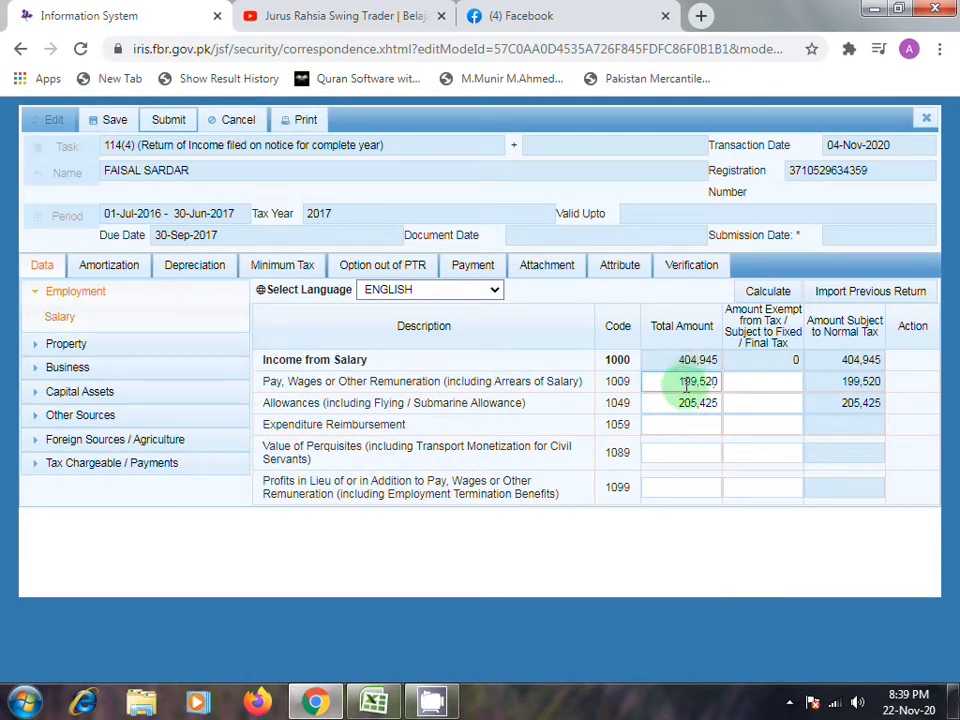
left_click(691, 408)
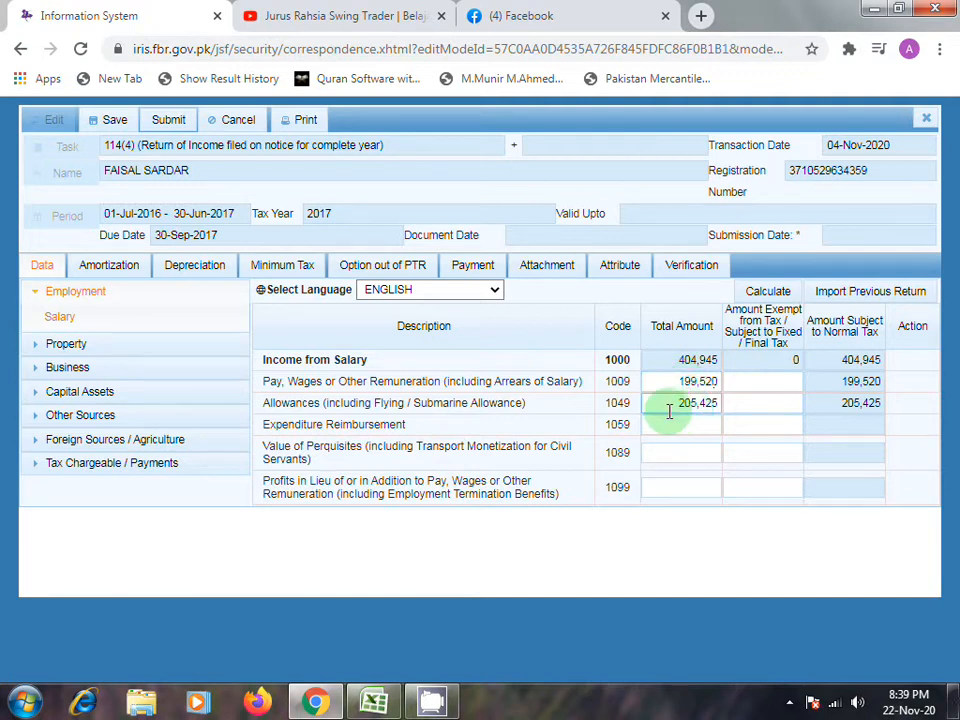
- Compare the 2017 return's salary amounts with the yearly totals in the Excel tax detail workbook, and look inside the return's Property section
left_click(373, 704)
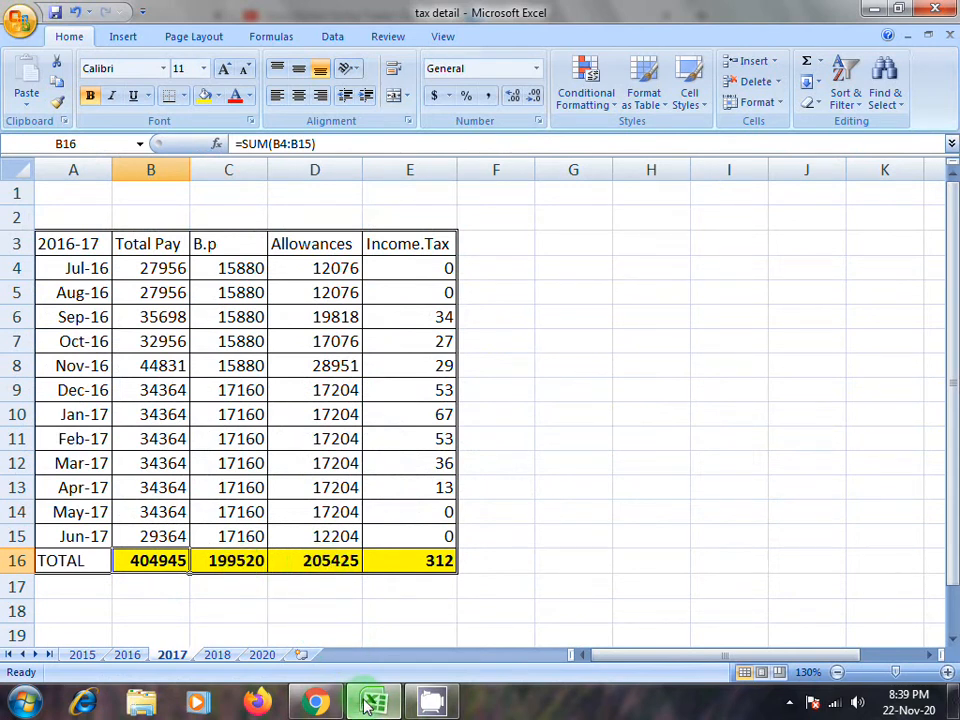
left_click(313, 702)
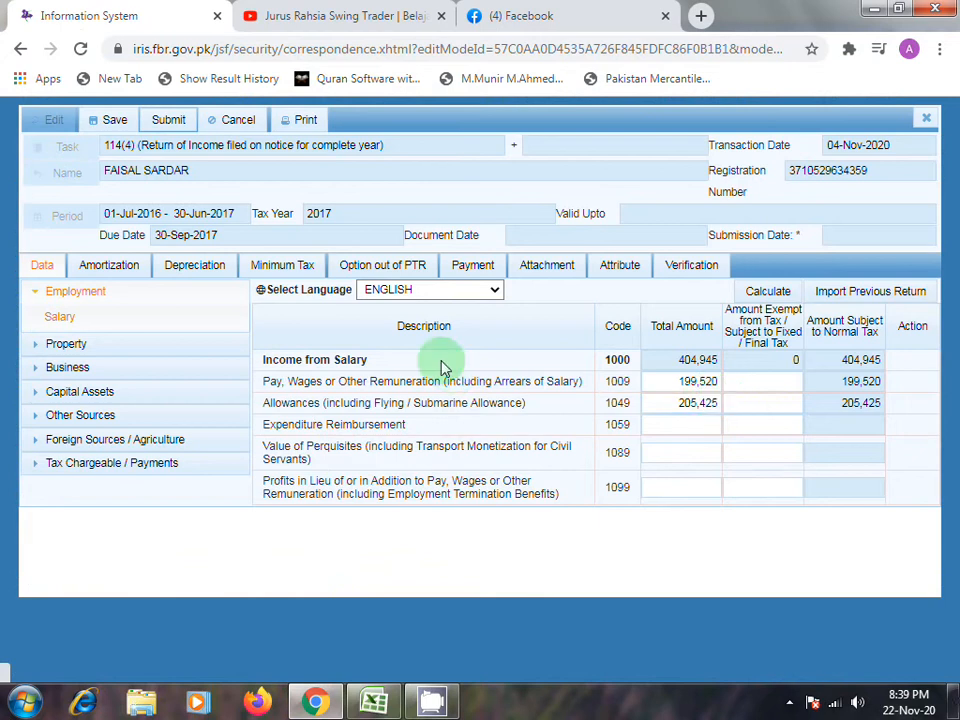
left_click(42, 344)
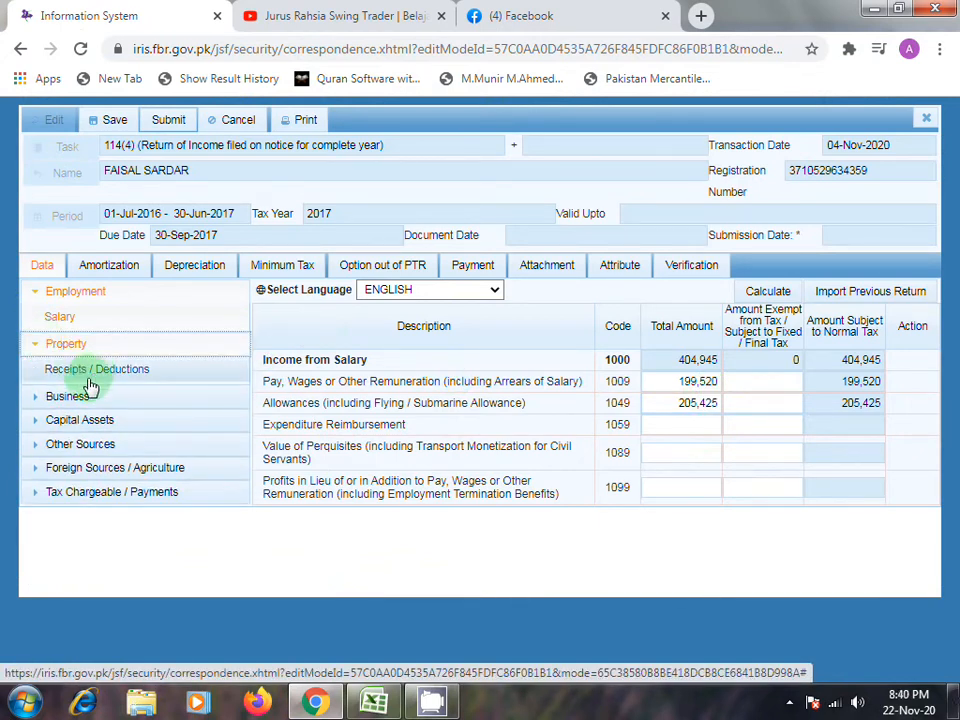
left_click(35, 346)
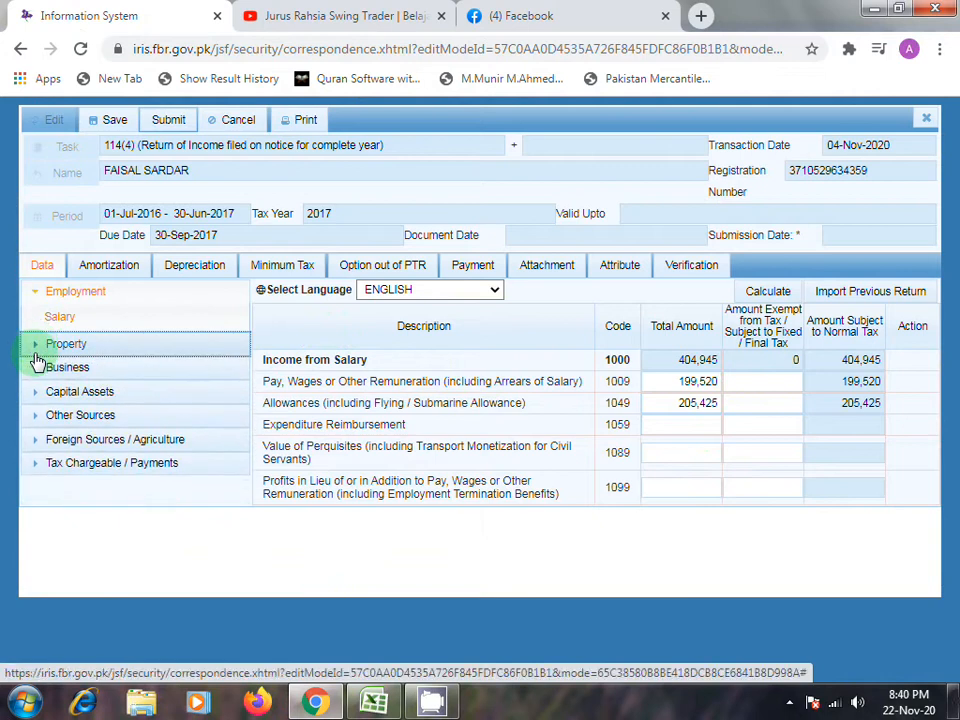
- Examine the Tax Chargeable, Deductible Allowances and Tax Reductions sections under Tax Chargeable / Payments
left_click(60, 465)
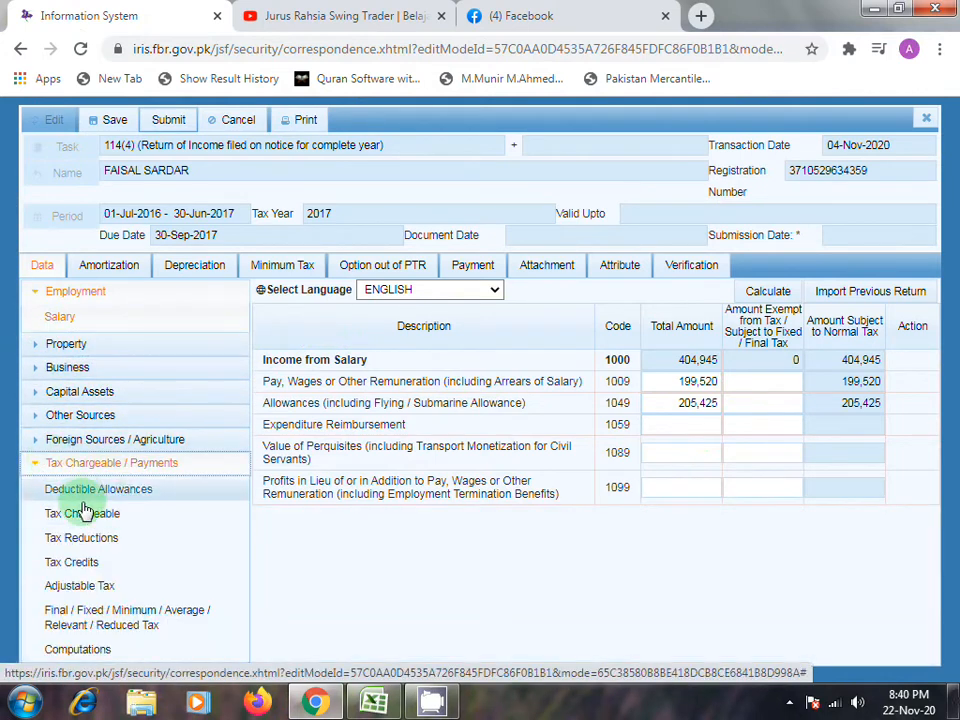
left_click(89, 514)
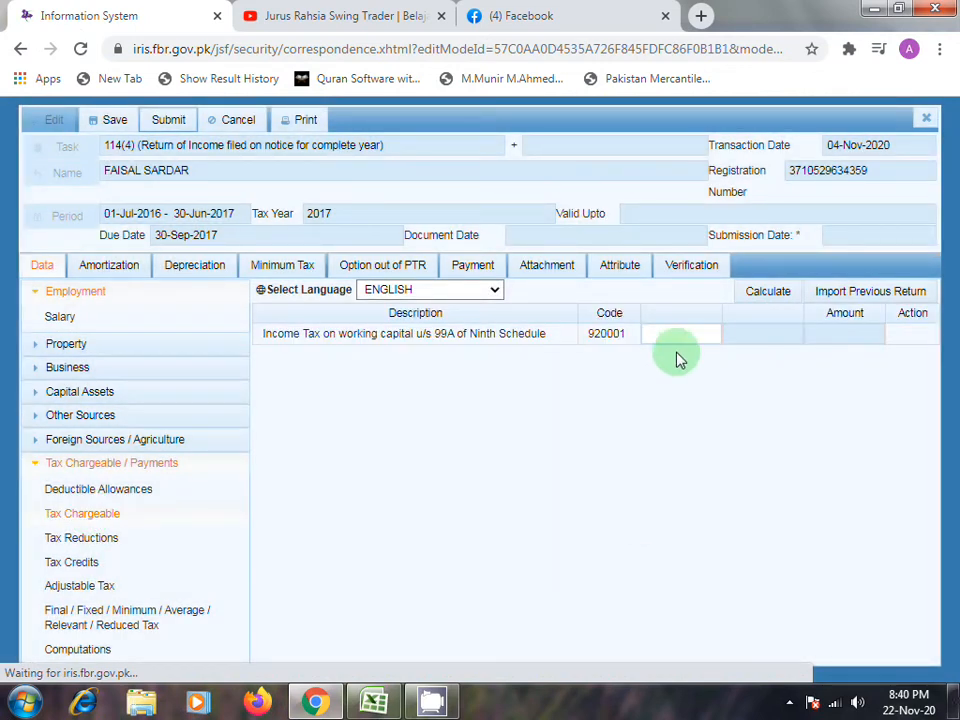
left_click(677, 333)
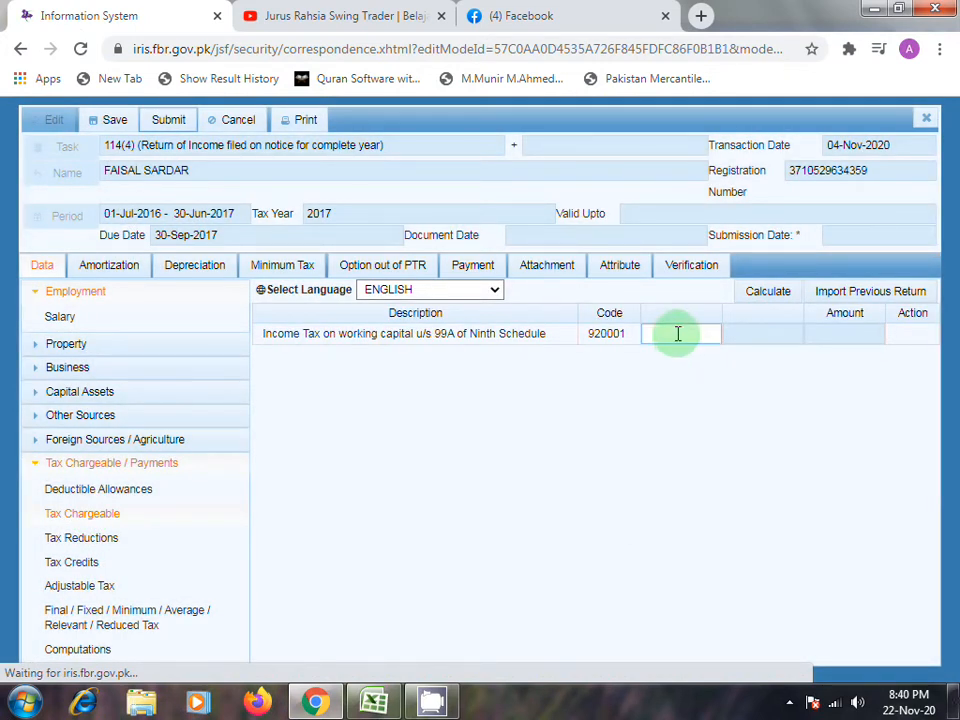
left_click(100, 490)
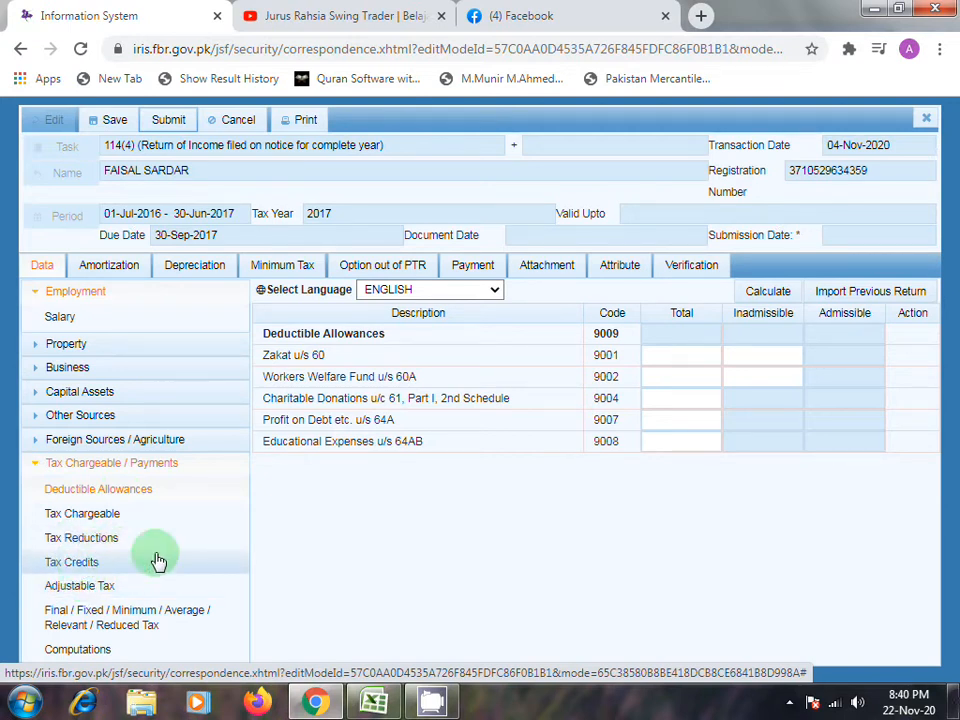
left_click(93, 543)
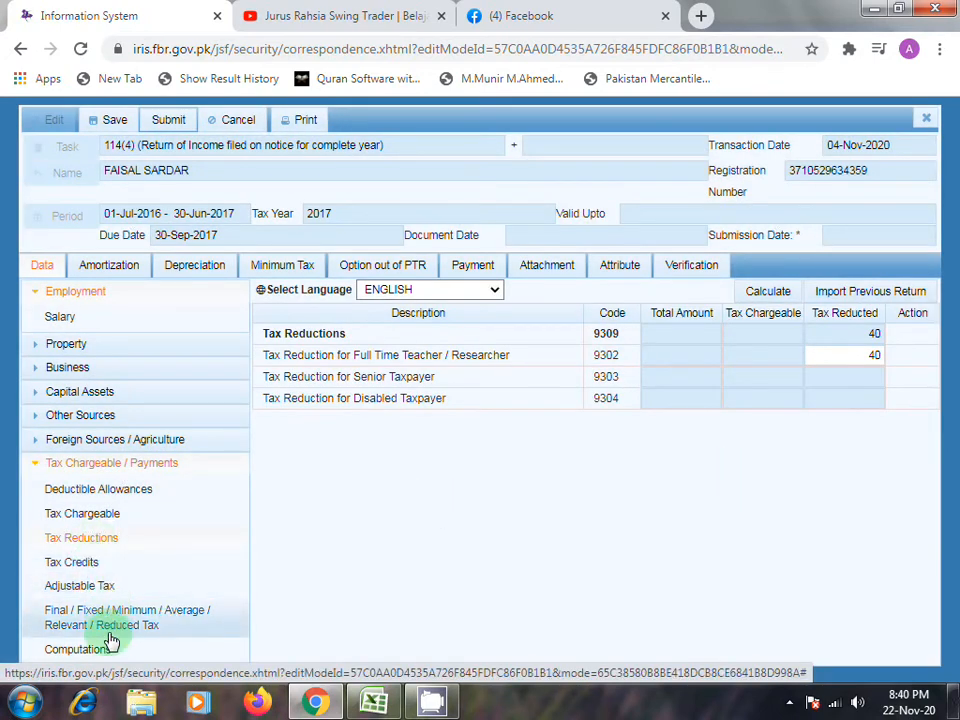
left_click(92, 492)
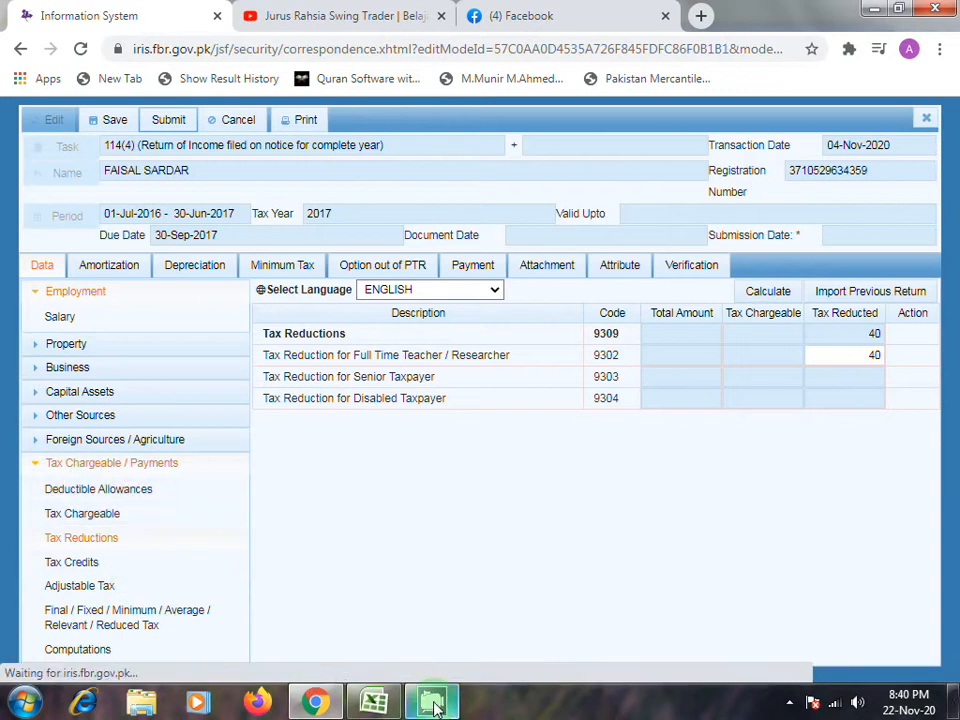
mouse_move(429, 702)
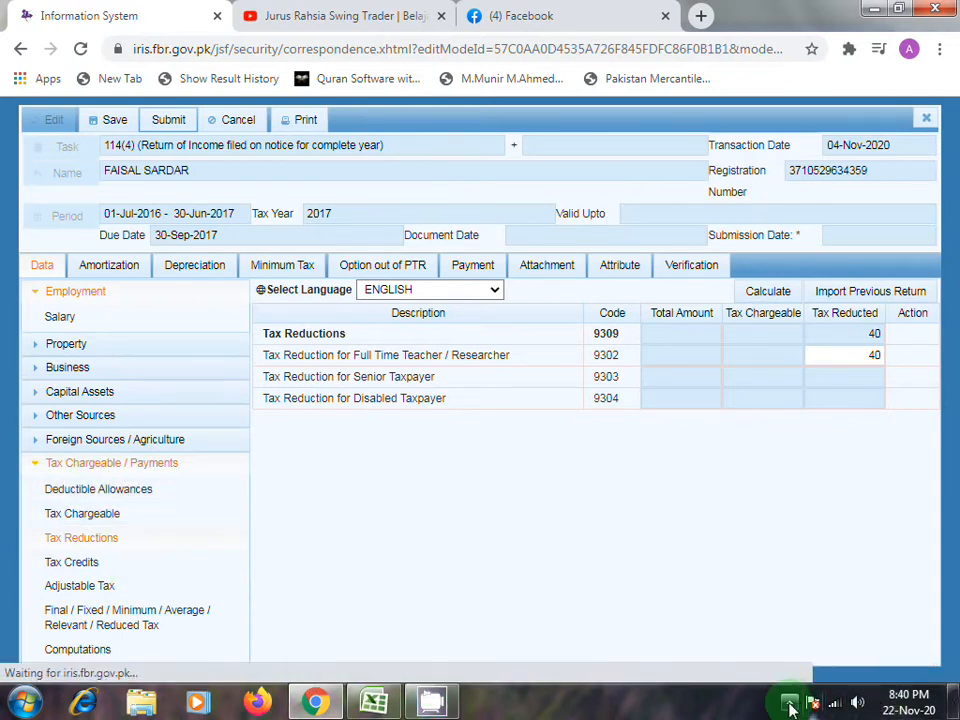
left_click(791, 702)
left_click(758, 605)
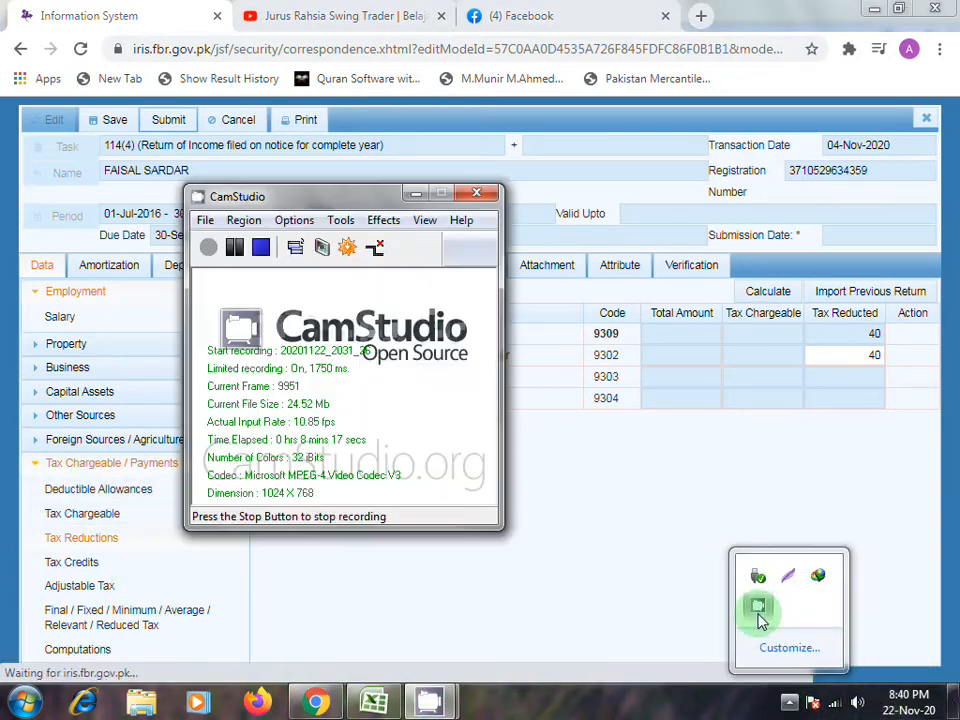
left_click(231, 248)
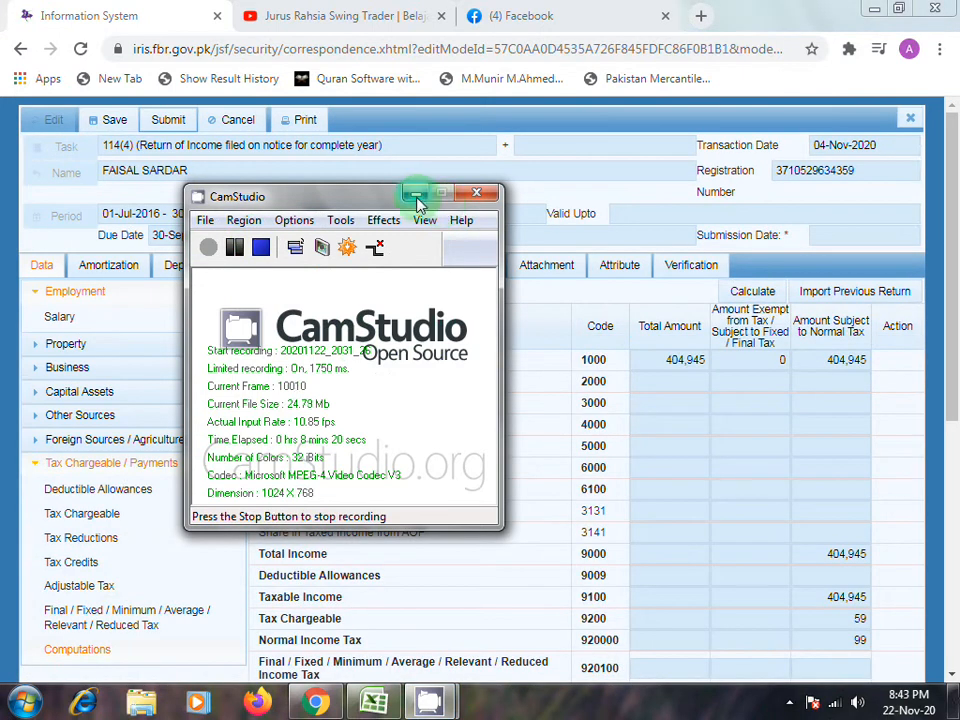
left_click(417, 196)
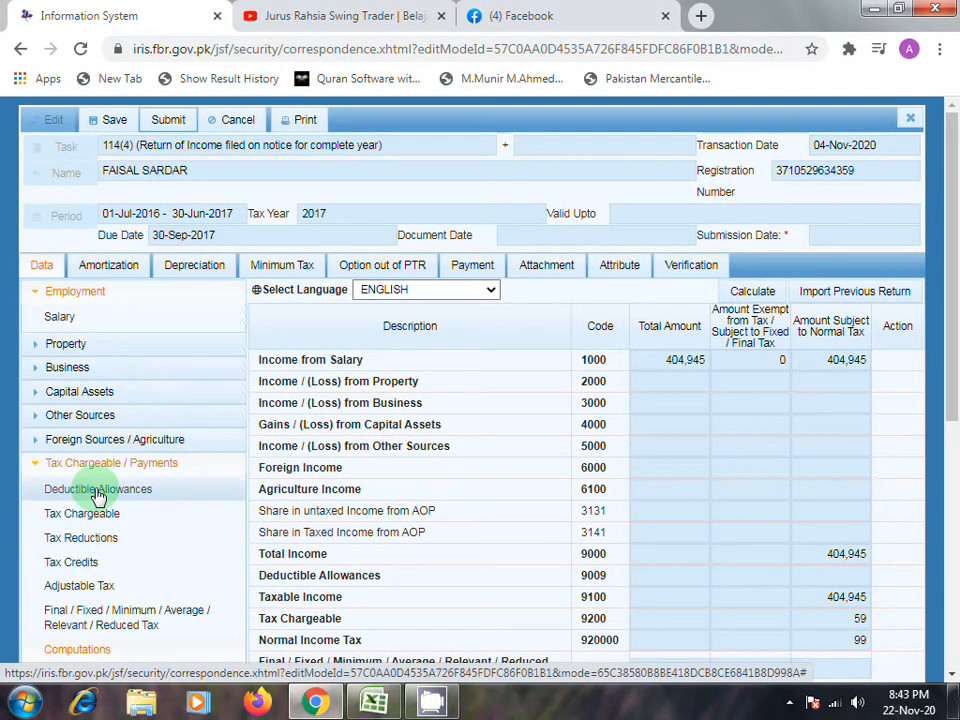
- Try to enter 312 as Income Tax on working capital u/s 99A in the Tax Chargeable section and recalculate the return
left_click(100, 521)
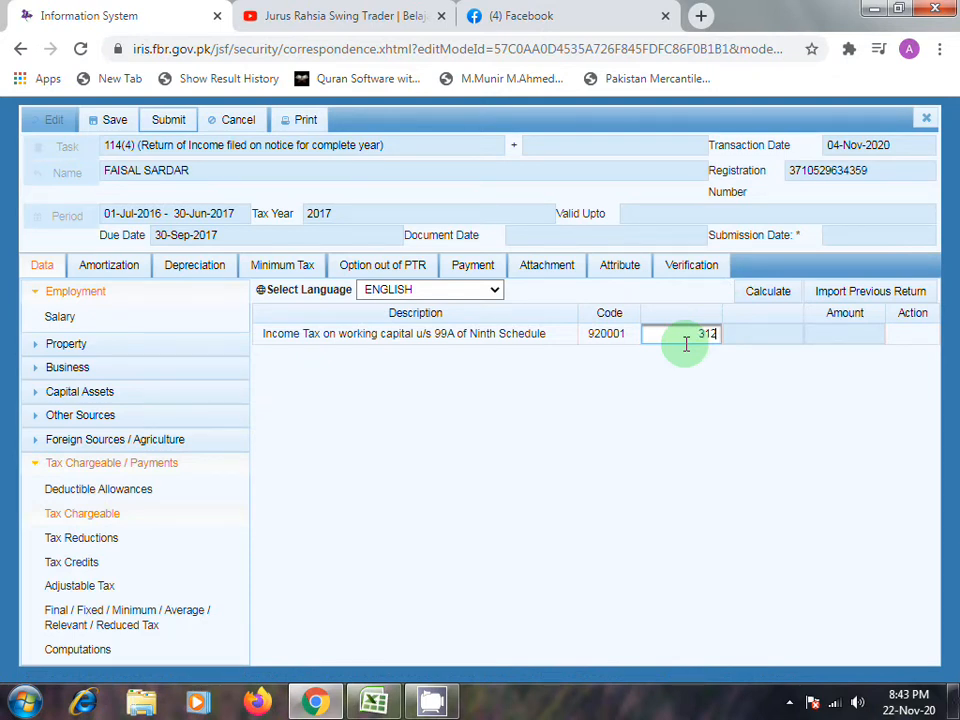
left_click(378, 702)
left_click(378, 704)
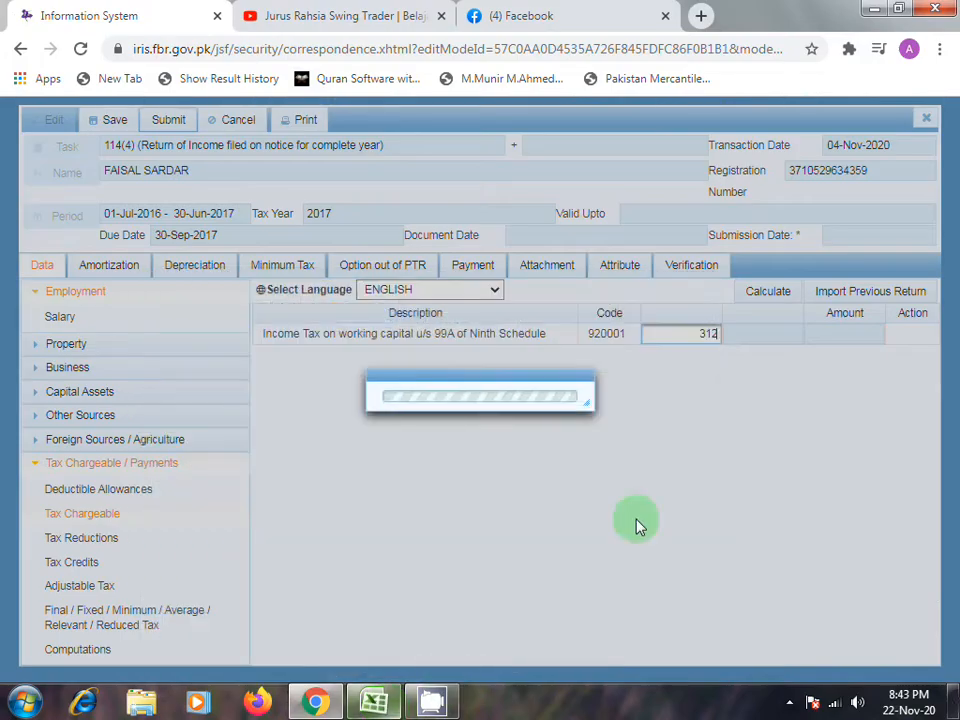
left_click(778, 298)
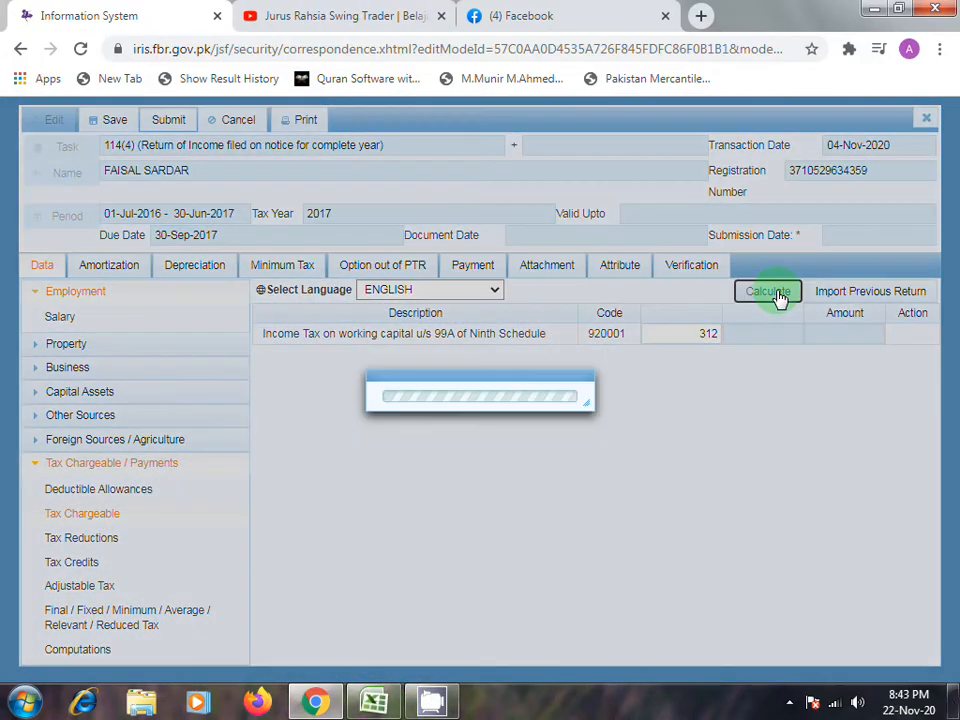
left_click(778, 298)
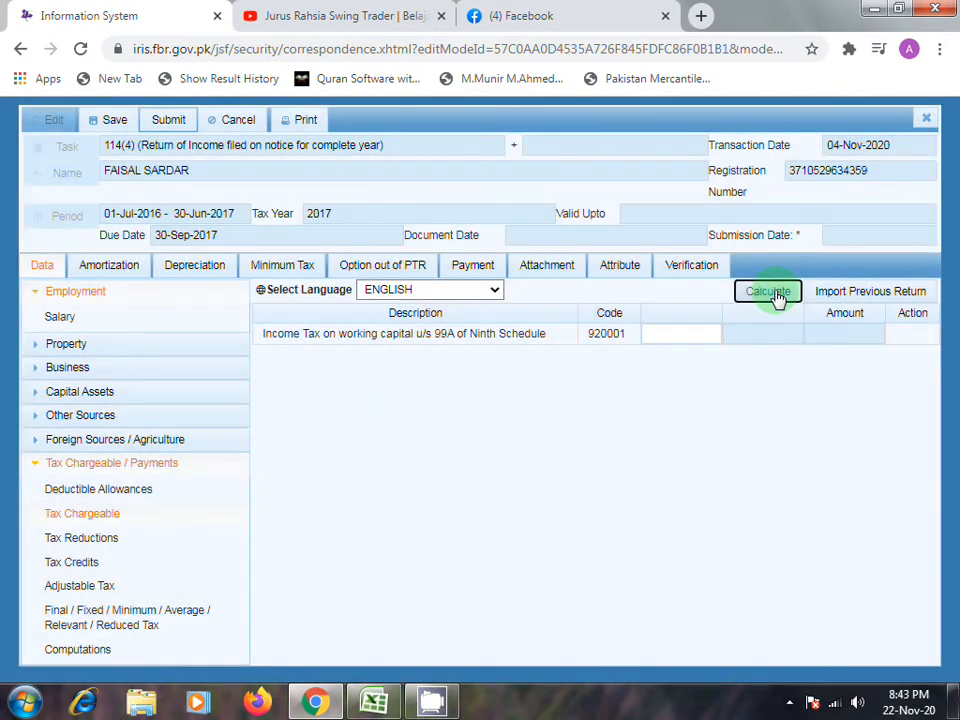
- Set the adjustable tax deducted on Salary of Provincial Government Employees u/s 149 to 312 and recalculate the return
left_click(112, 587)
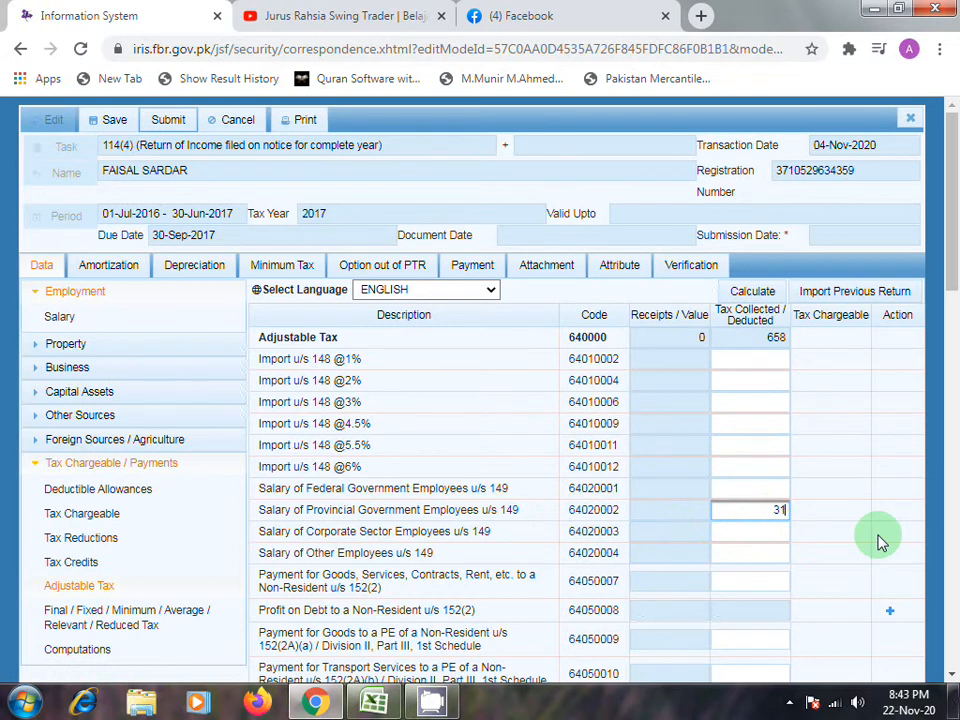
left_click(752, 291)
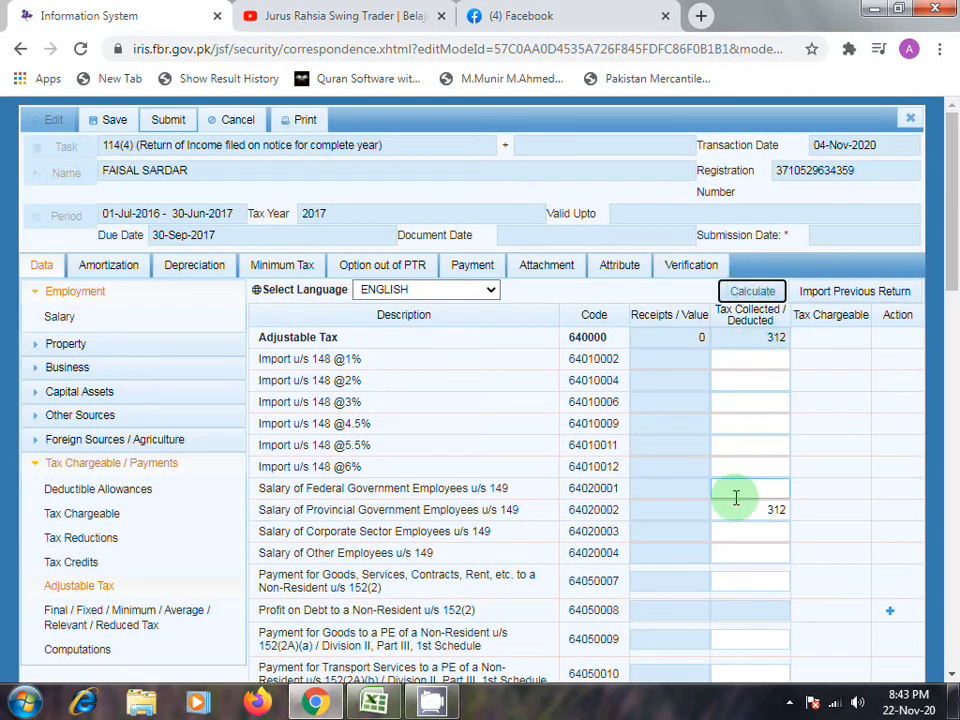
scroll(735, 497, "down", 3)
scroll(735, 497, "up", 1)
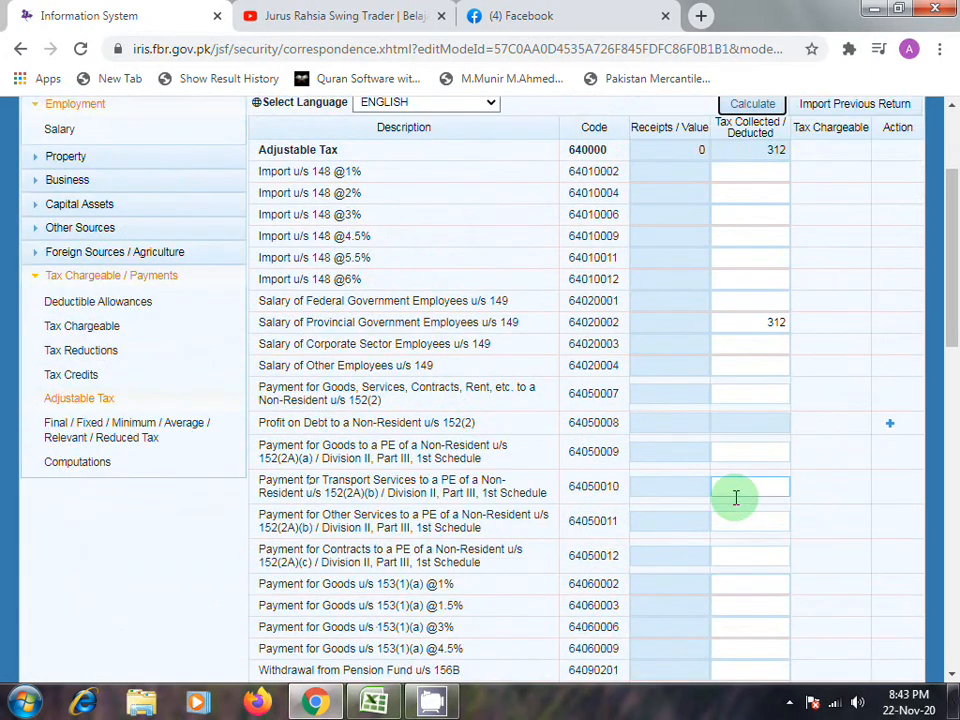
scroll(735, 497, "down", 12)
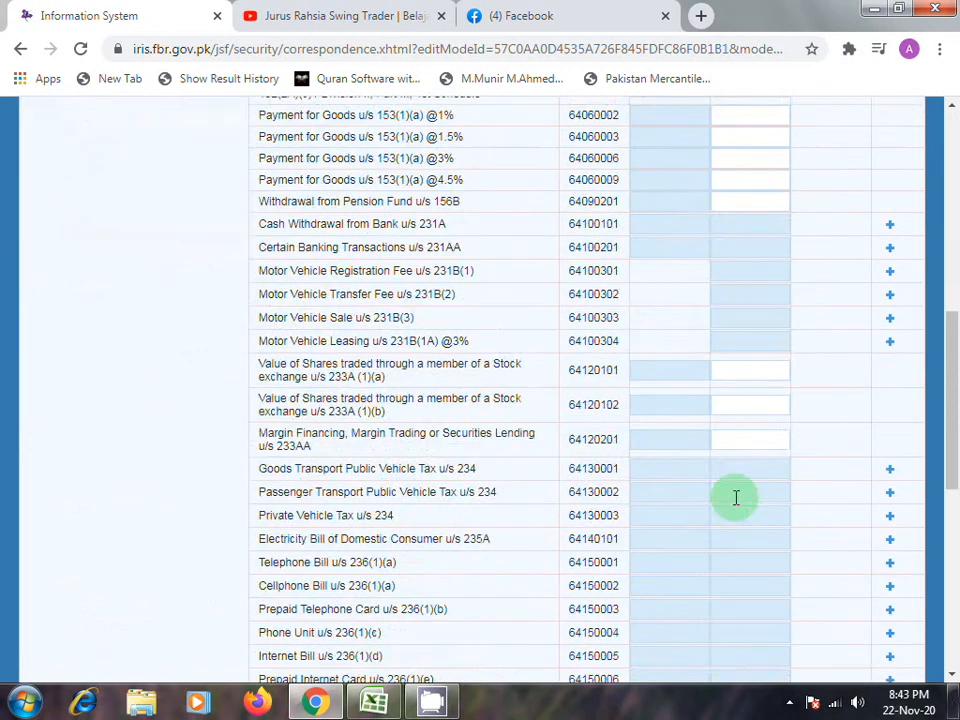
scroll(735, 497, "up", 15)
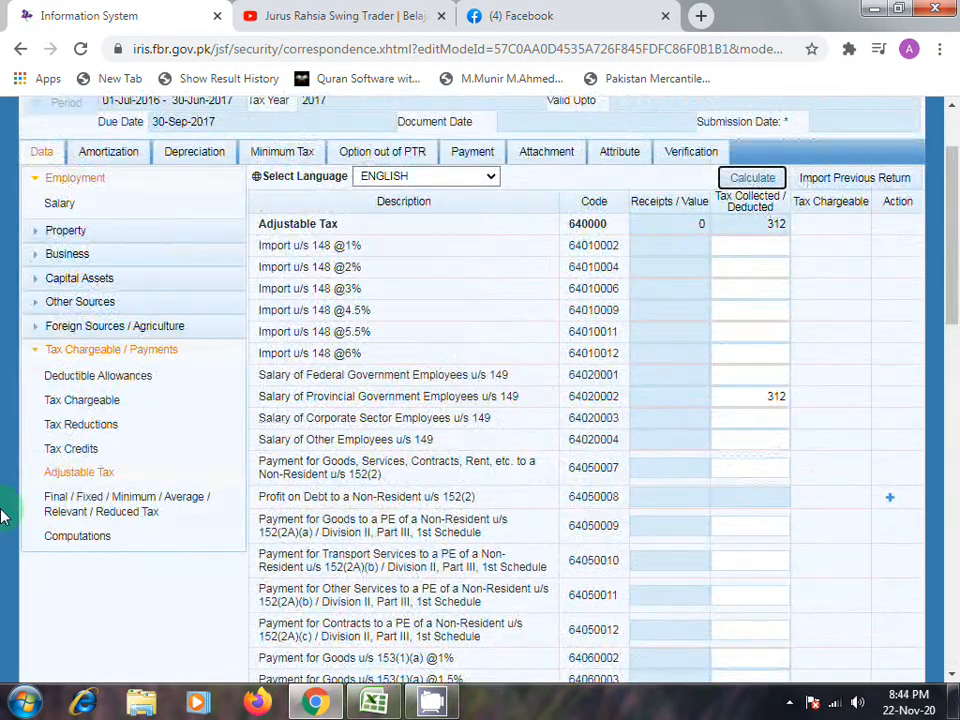
- Examine the return's Computations section, including the tax chargeable, withholding income tax and refundable income tax
left_click(88, 540)
scroll(700, 540, "down", 4)
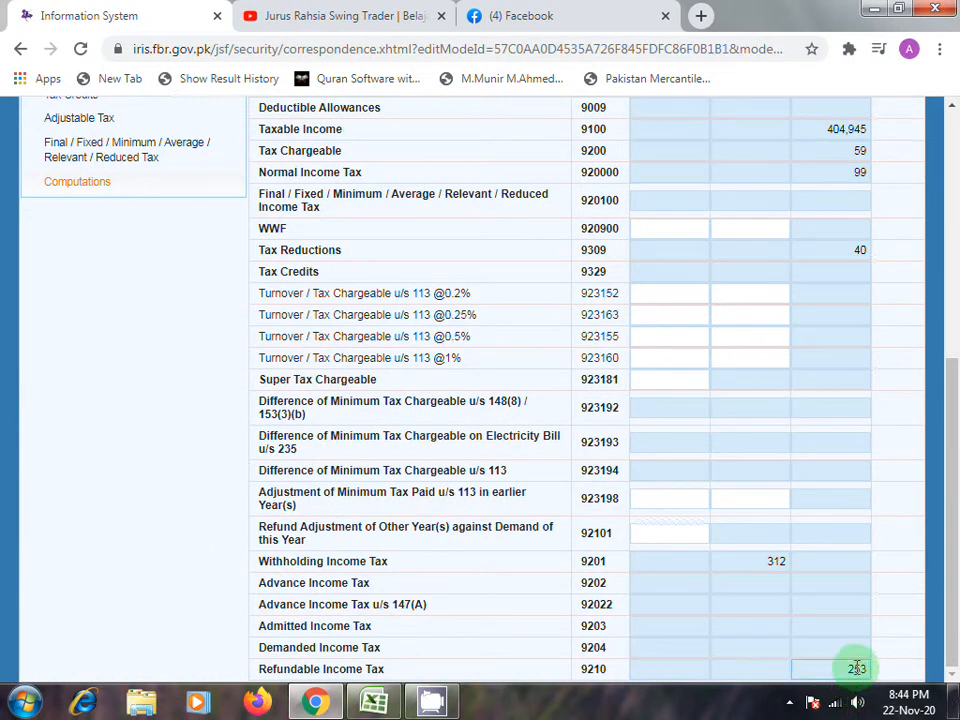
scroll(720, 561, "up", 3)
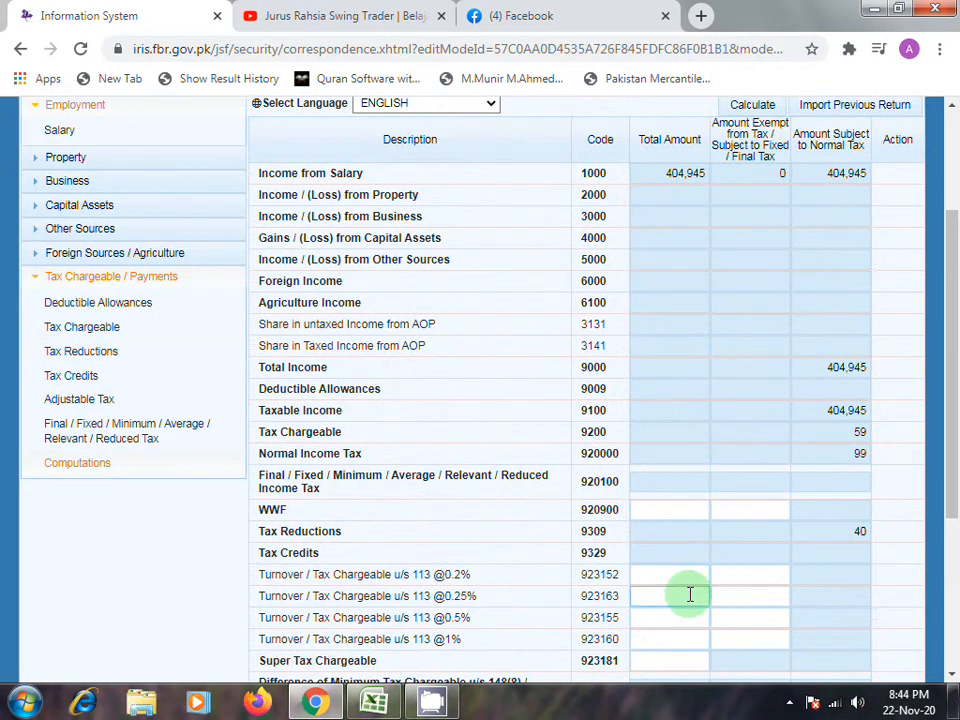
scroll(690, 594, "up", 2)
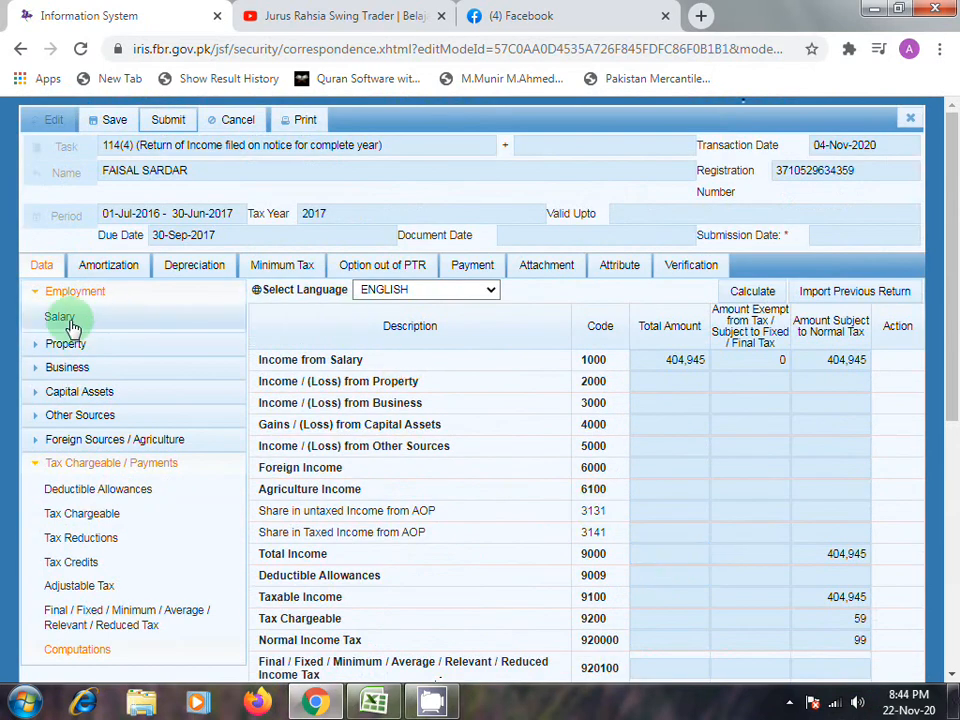
- Save the 2017 Return of Income with the recalculated amounts
left_click(104, 120)
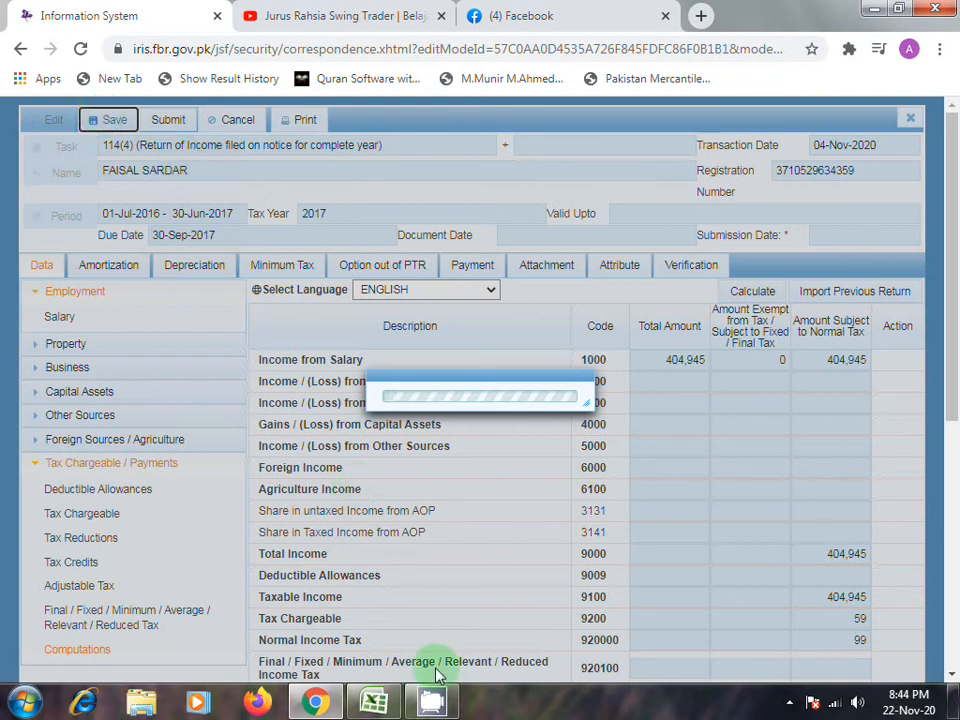
mouse_move(431, 702)
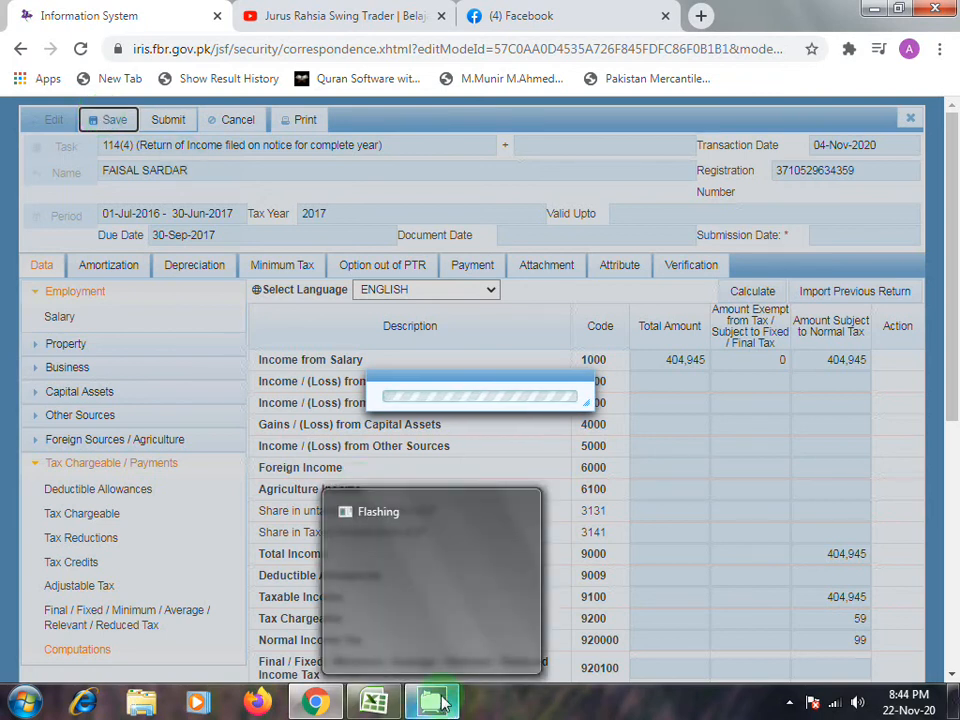
left_click(789, 703)
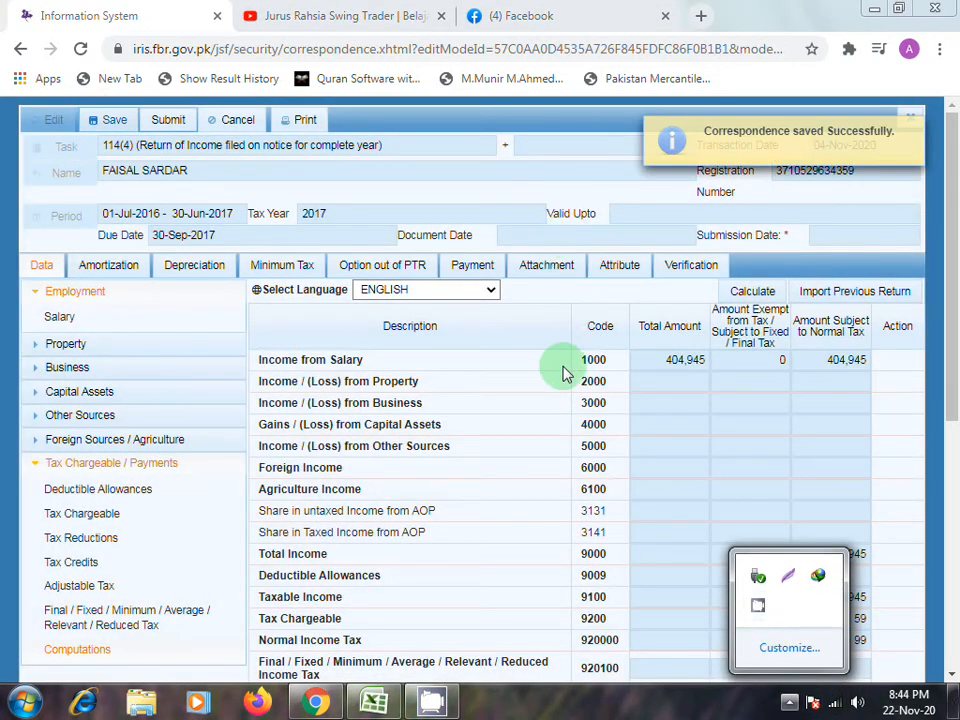
left_click(562, 366)
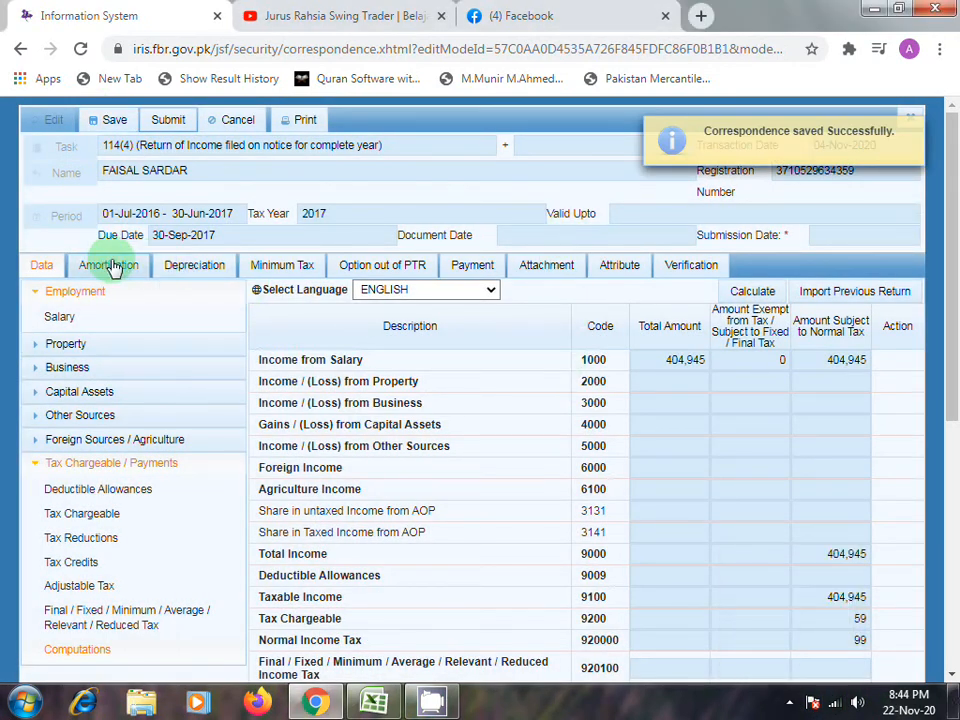
- Enter and verify the PIN in the 2017 return's verification section, and dismiss the notification
left_click(689, 267)
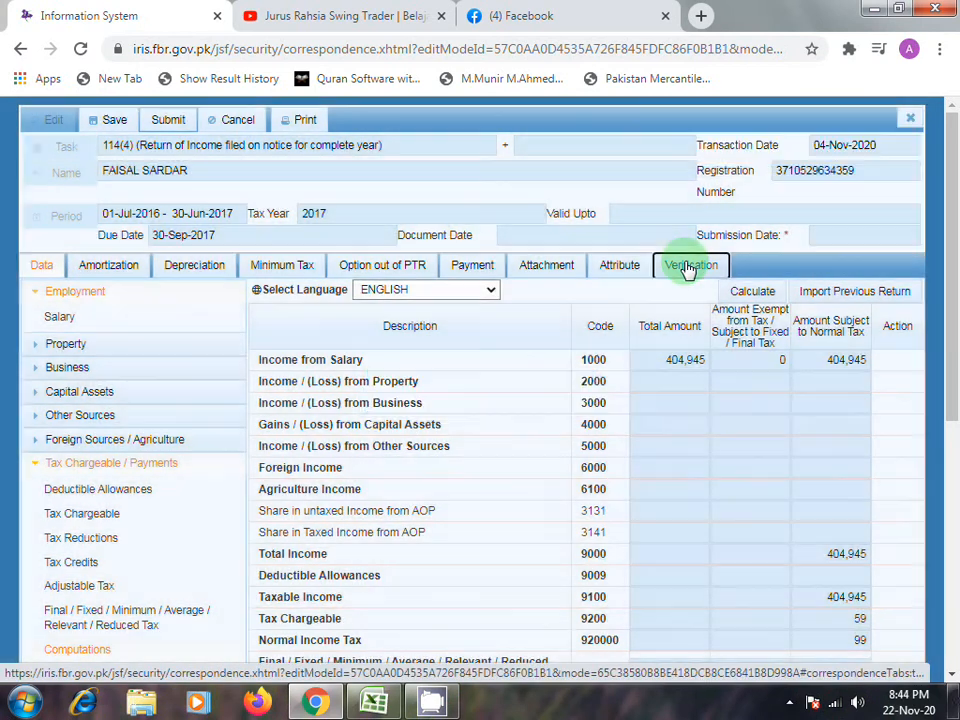
left_click(140, 378)
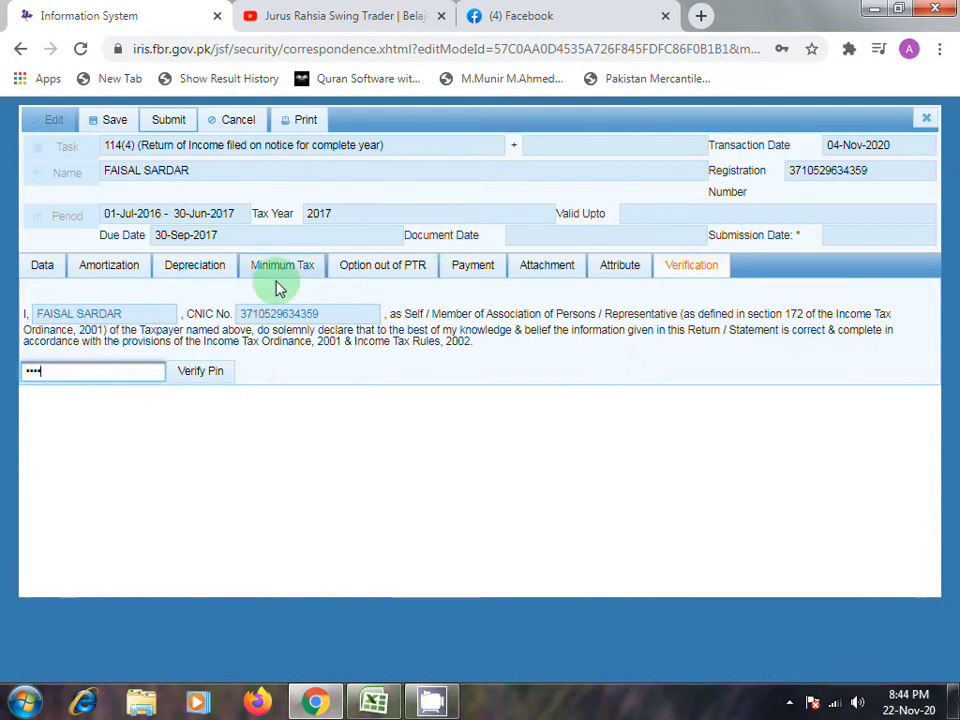
left_click(197, 384)
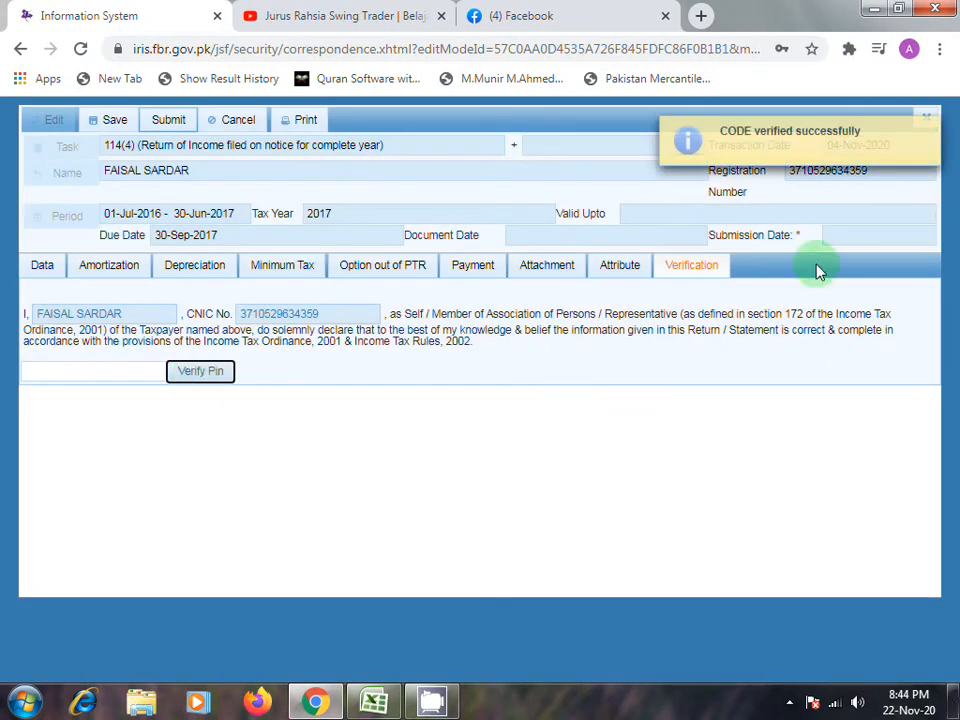
left_click(930, 137)
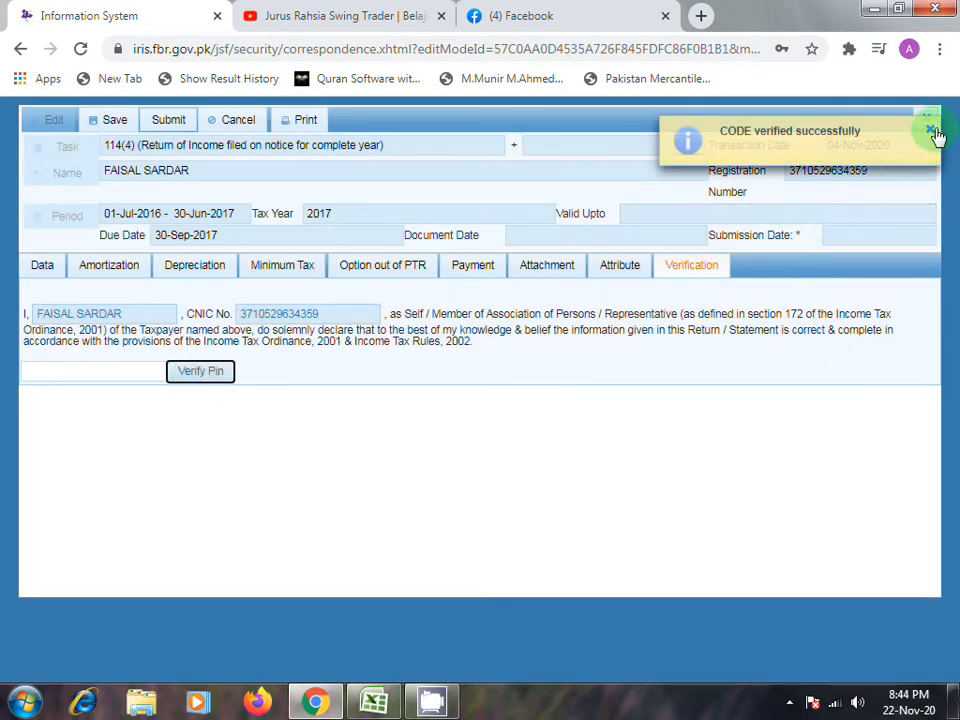
left_click(930, 137)
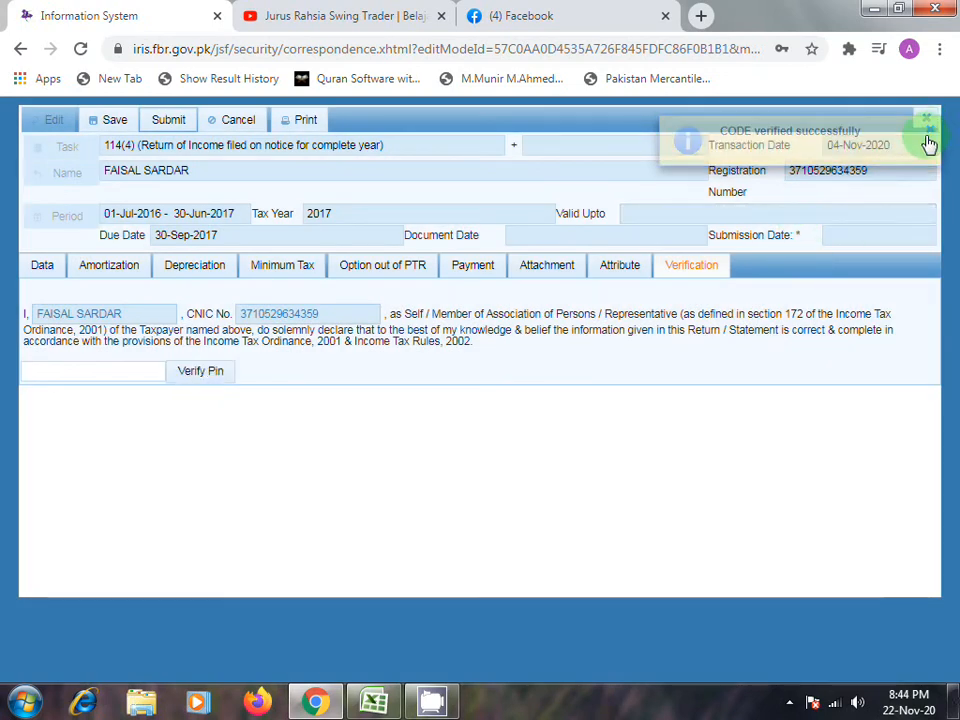
- Submit the 2017 114(4) Return of Income and confirm the submission
left_click(172, 124)
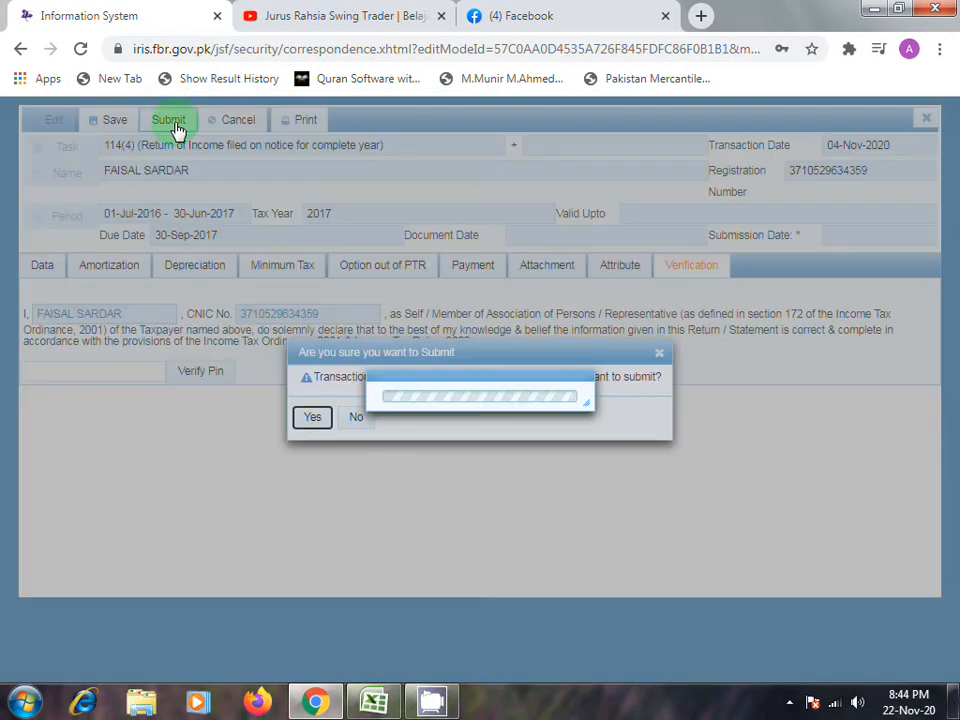
left_click(311, 420)
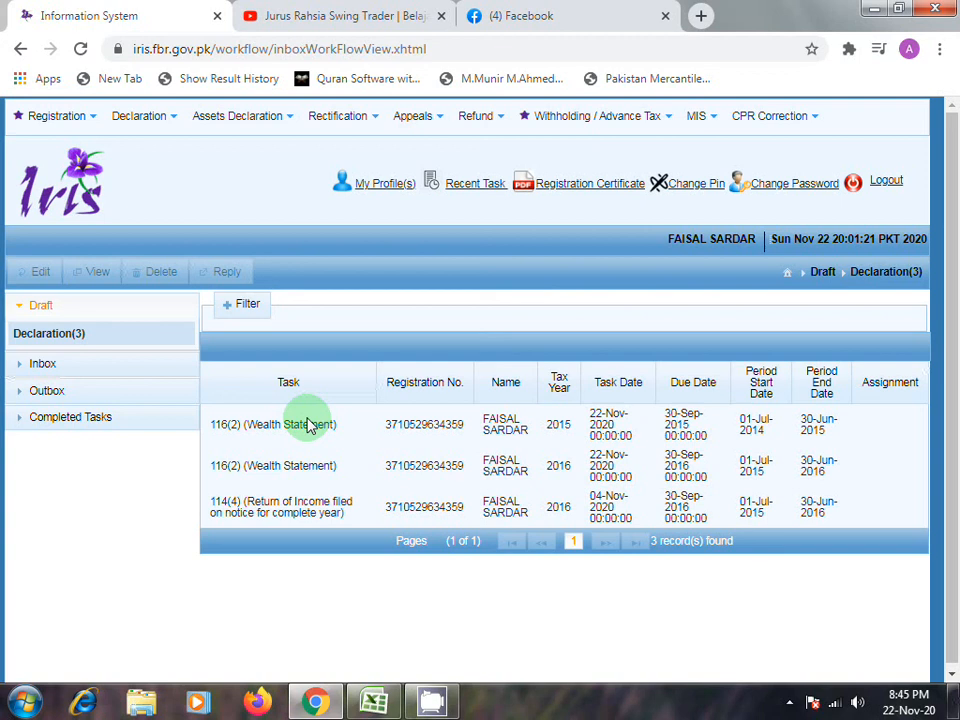
- Check both pages of the completed declarations for the 2017 Return of Income and Wealth Statement
left_click(90, 418)
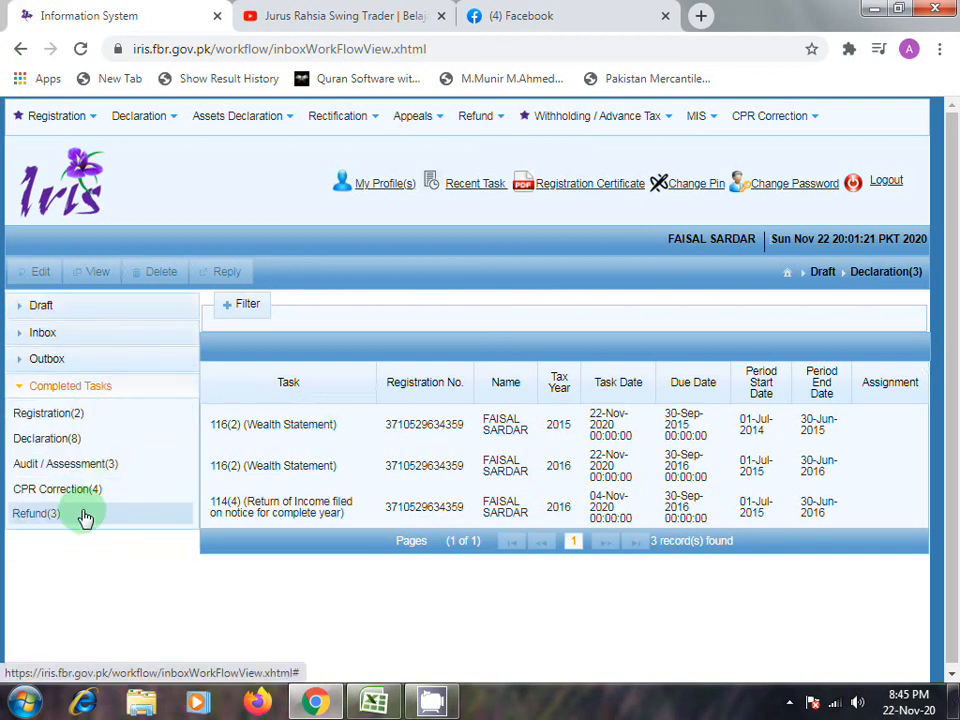
left_click(85, 437)
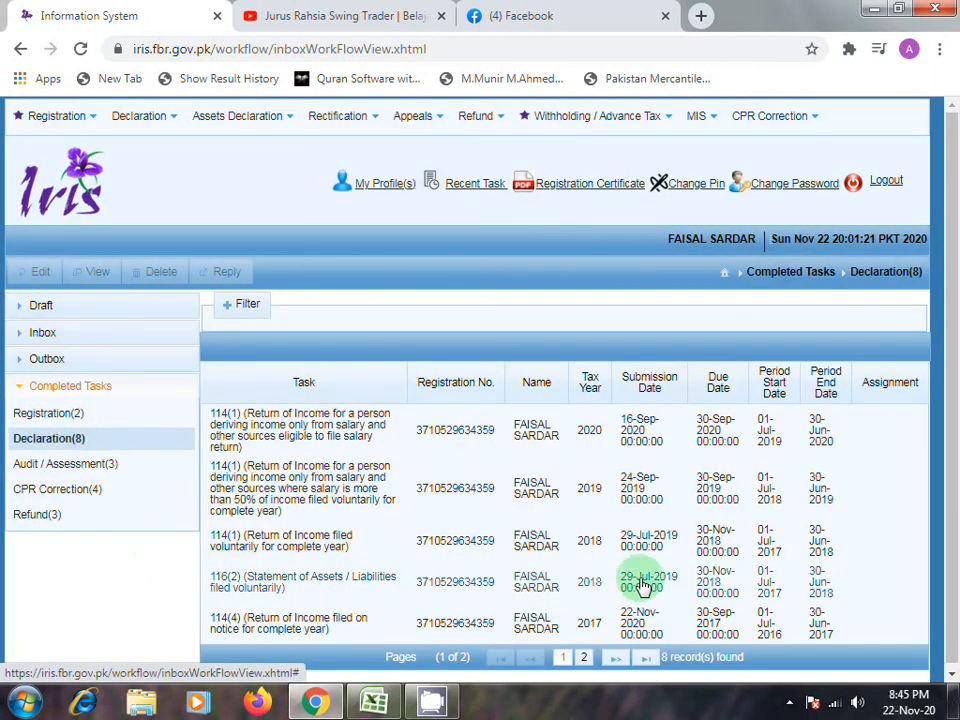
scroll(640, 615, "down", 1)
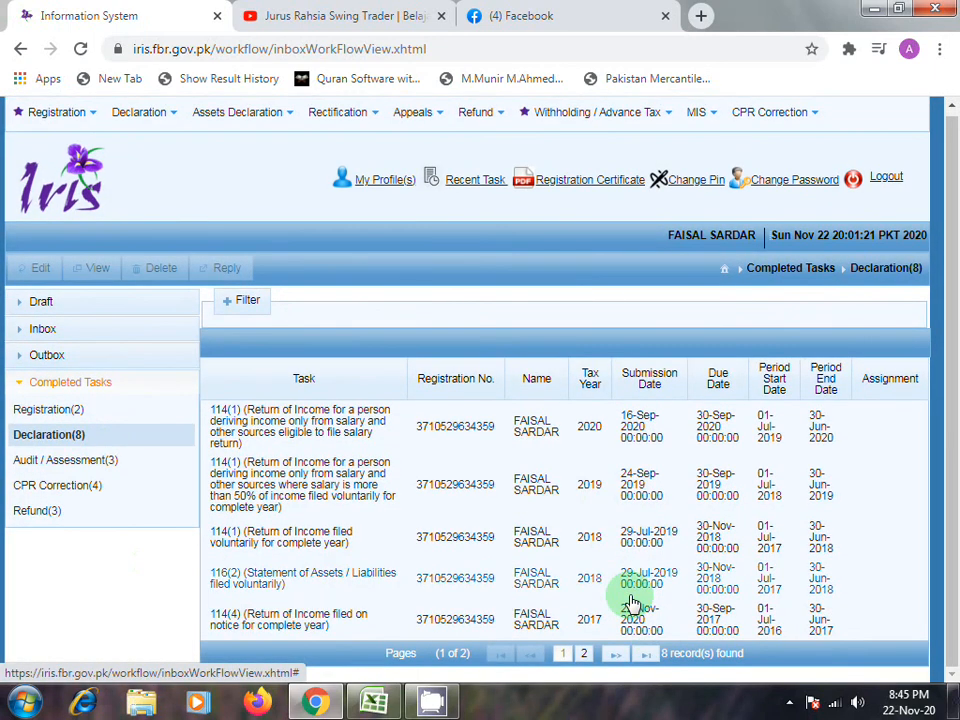
left_click(583, 656)
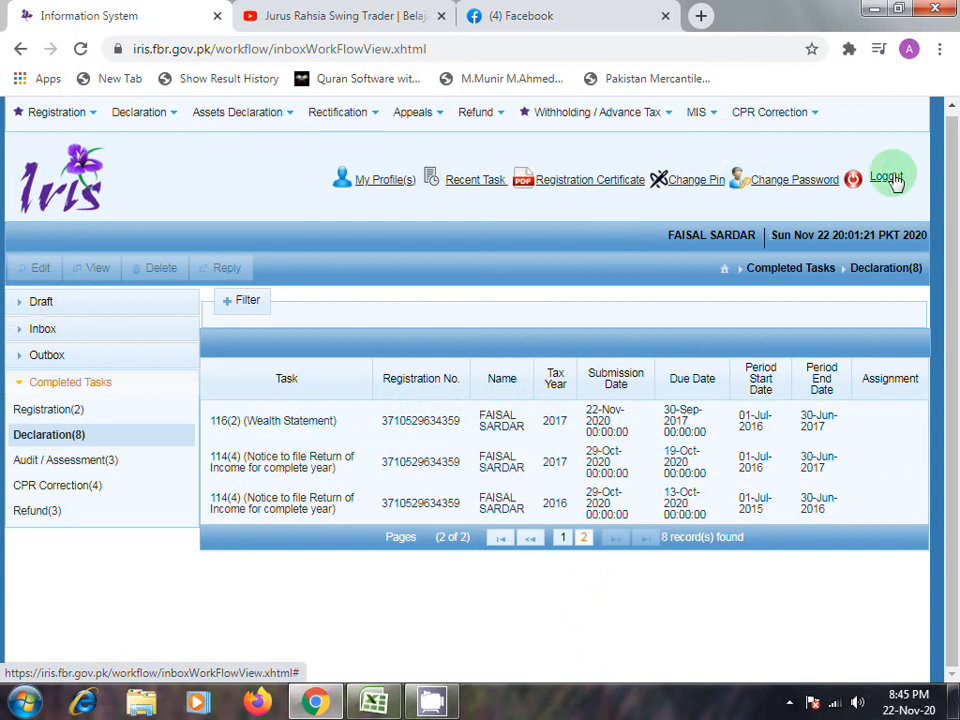
mouse_move(444, 701)
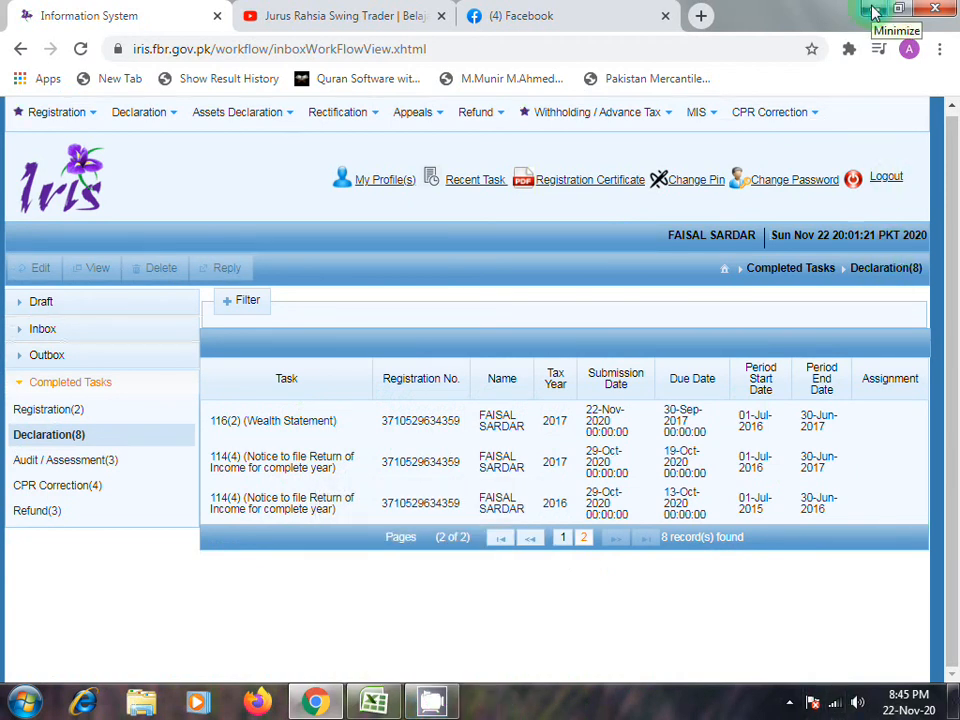
left_click(875, 12)
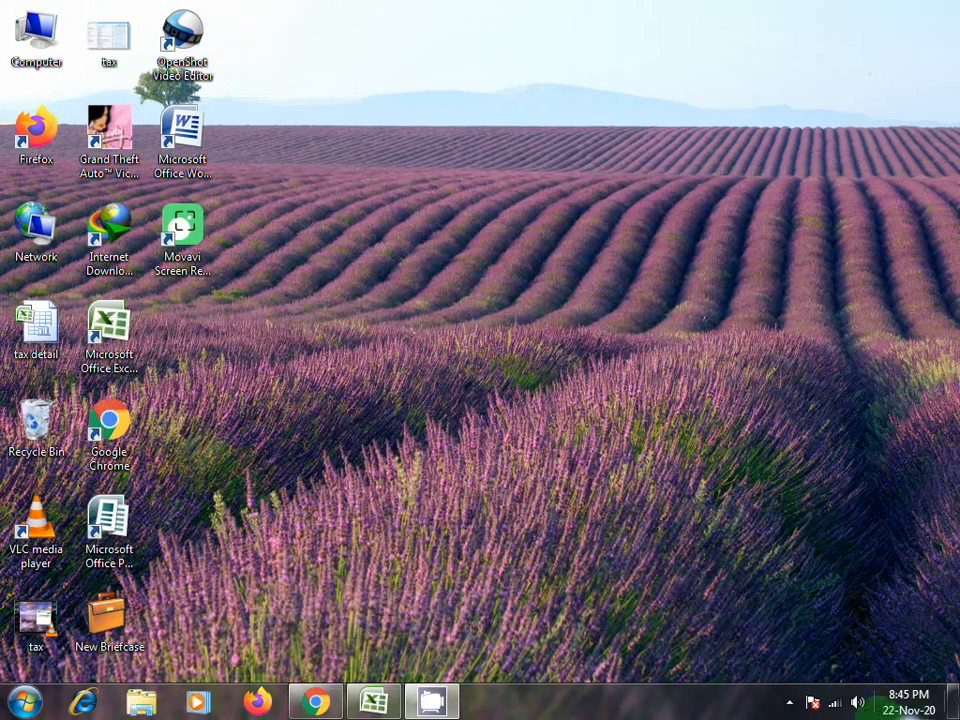
left_click(791, 701)
left_click(759, 608)
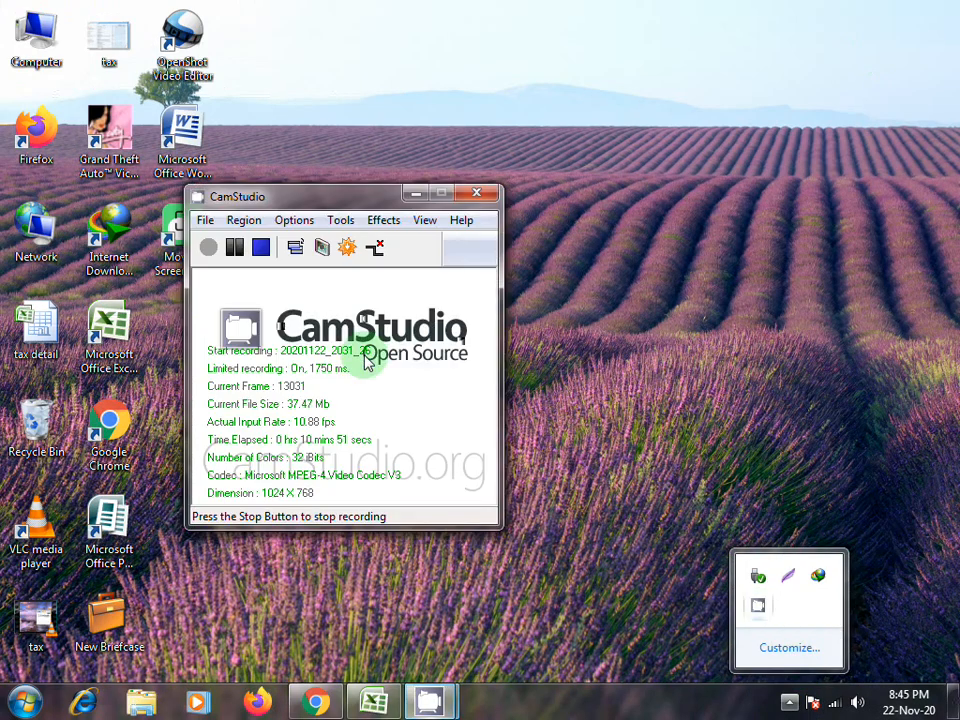